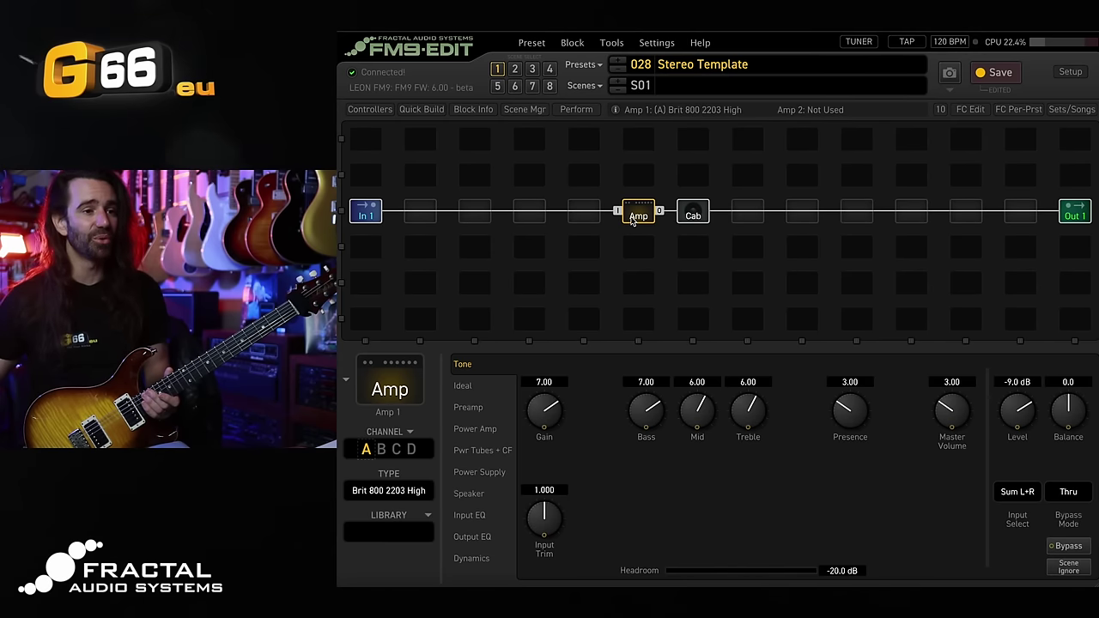
# - Review the Cab and the Brit 800 2203 High Amp settings, then select the empty slot before Out 1
pyautogui.click(682, 216)
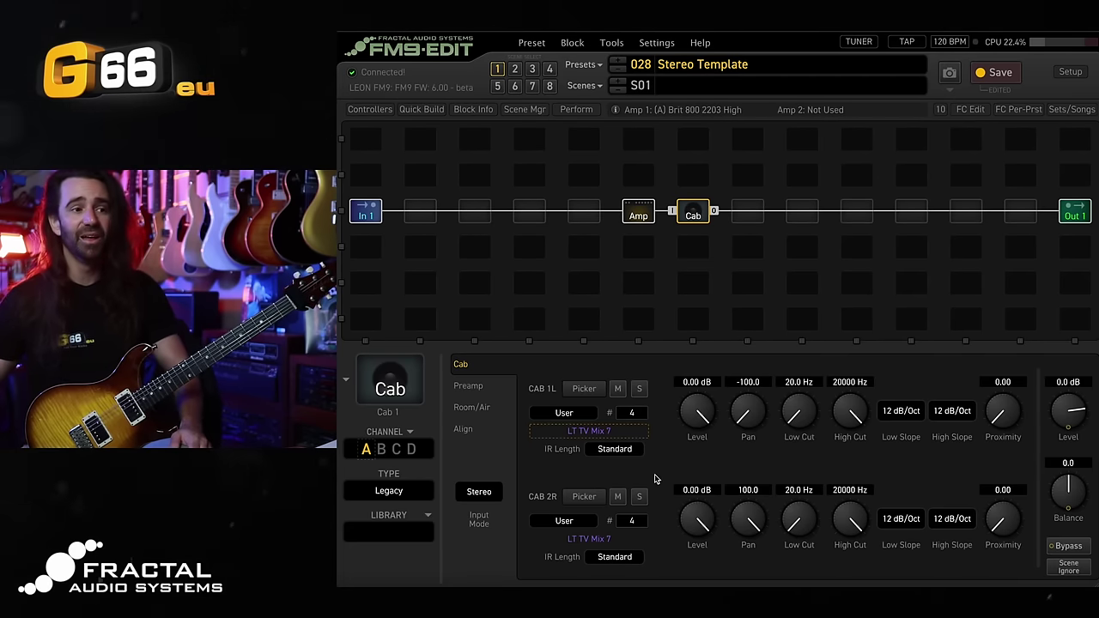
pyautogui.click(637, 211)
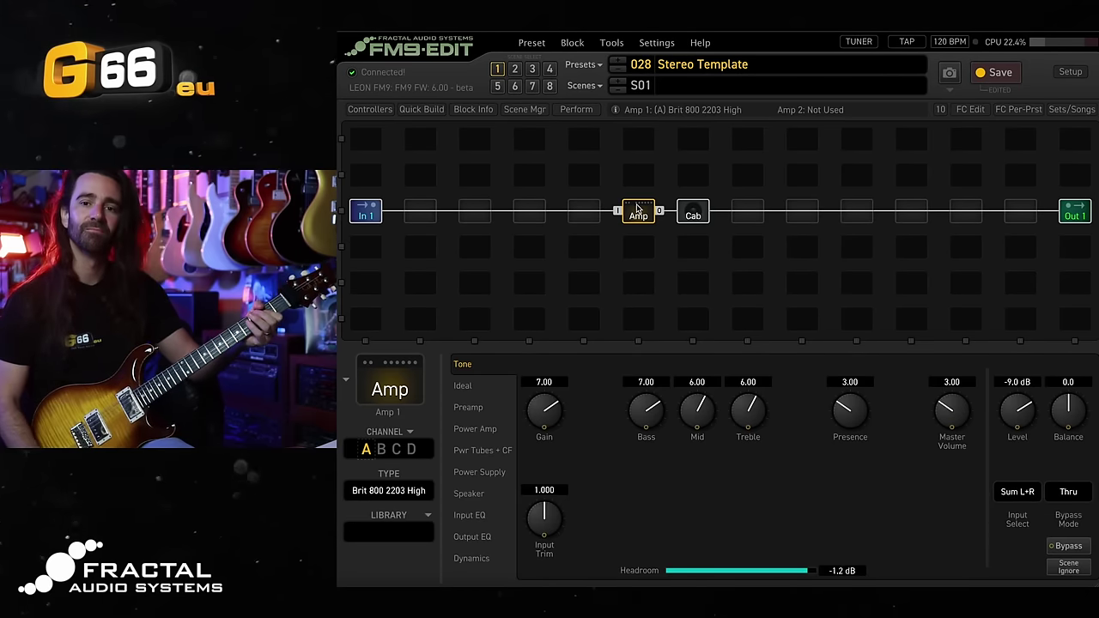
pyautogui.press('Right')
pyautogui.press('Right')
pyautogui.press('Right')
pyautogui.press('Right')
pyautogui.press('Right')
pyautogui.press('Right')
pyautogui.press('Right')
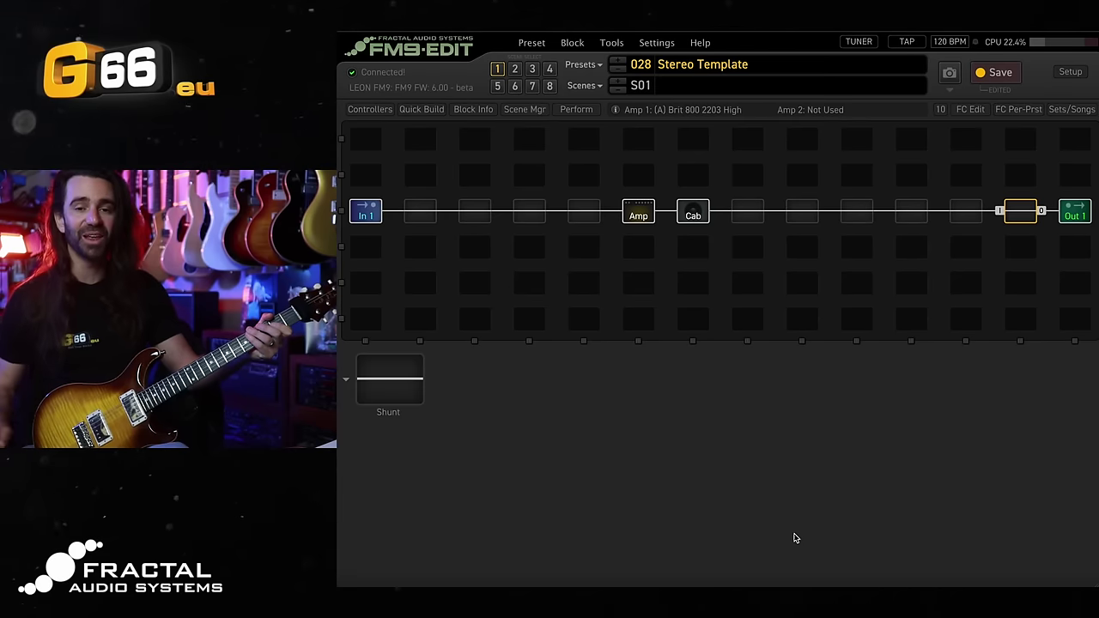
# - Insert a Reverb 1 block (Gold Plate, 1.50 sec, 12% mix) in the slot before Out 1
pyautogui.rightClick(1025, 221)
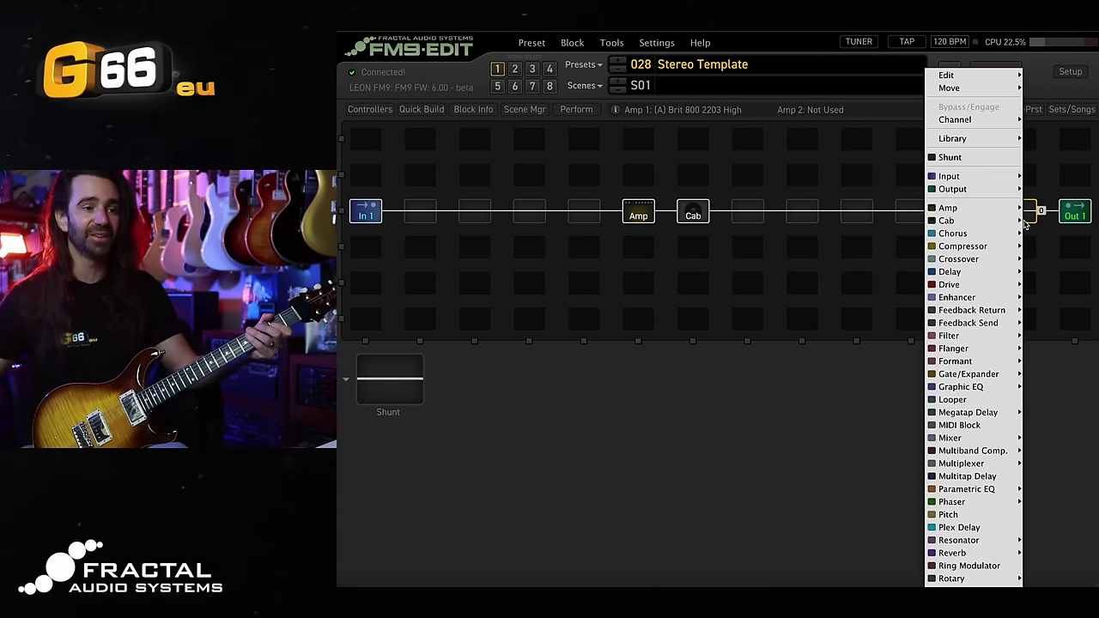
pyautogui.moveTo(996, 553)
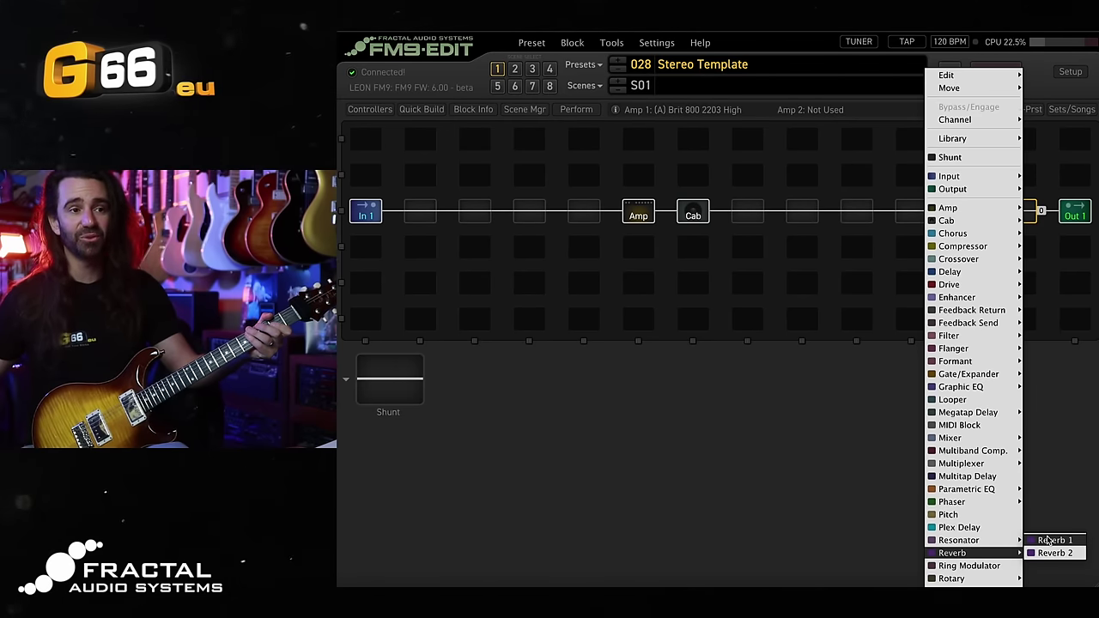
pyautogui.click(1048, 540)
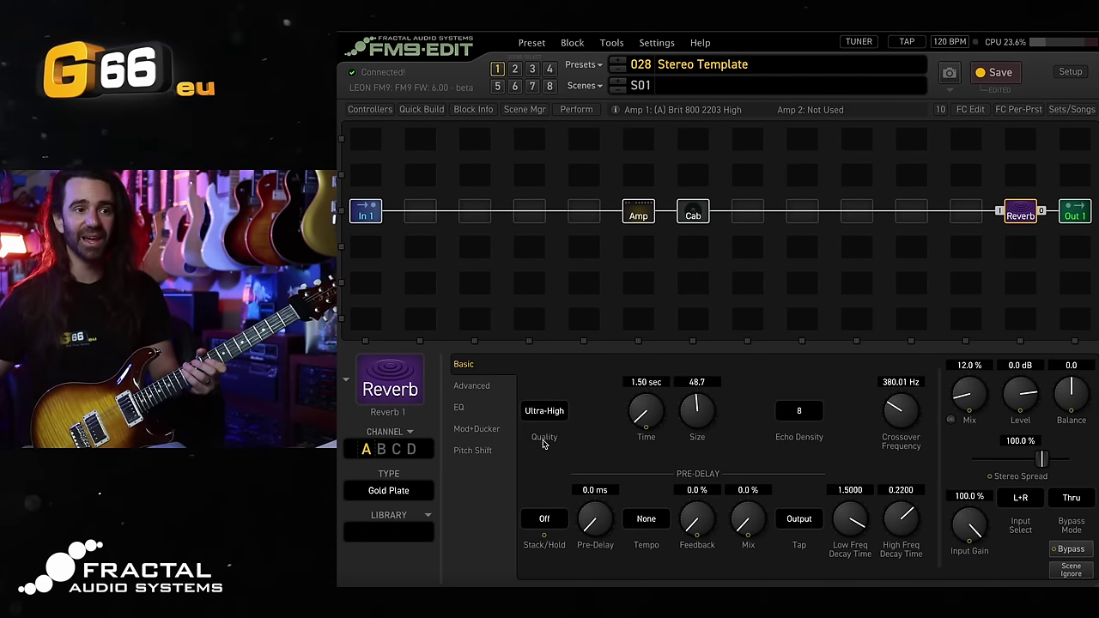
# - Insert a Delay 1 block into the empty slot between the Cab and the Reverb
pyautogui.click(868, 217)
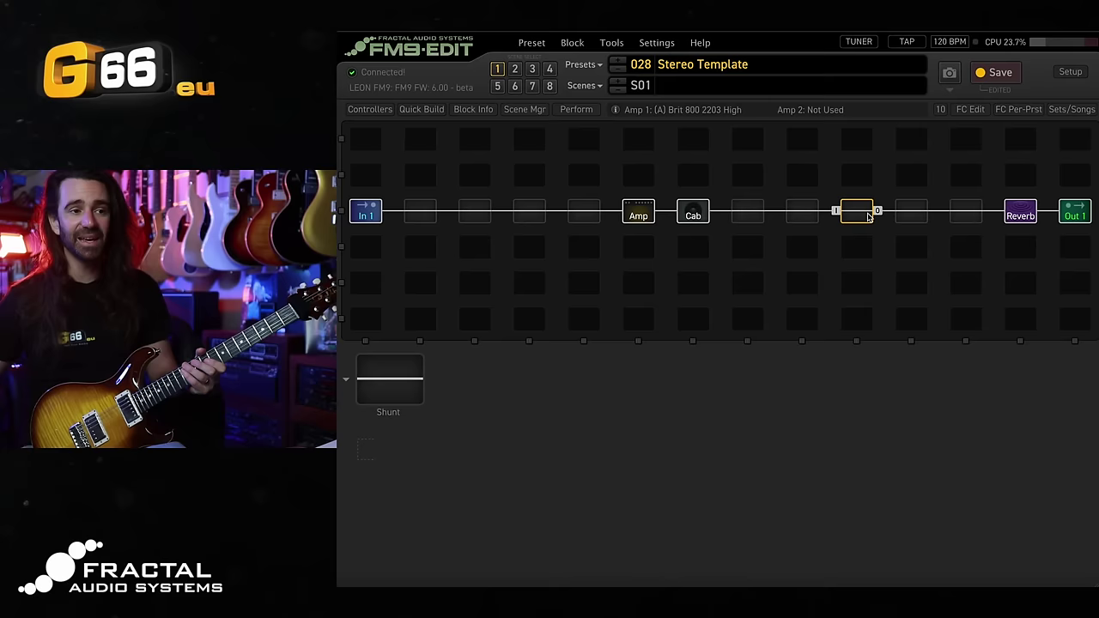
pyautogui.rightClick(868, 218)
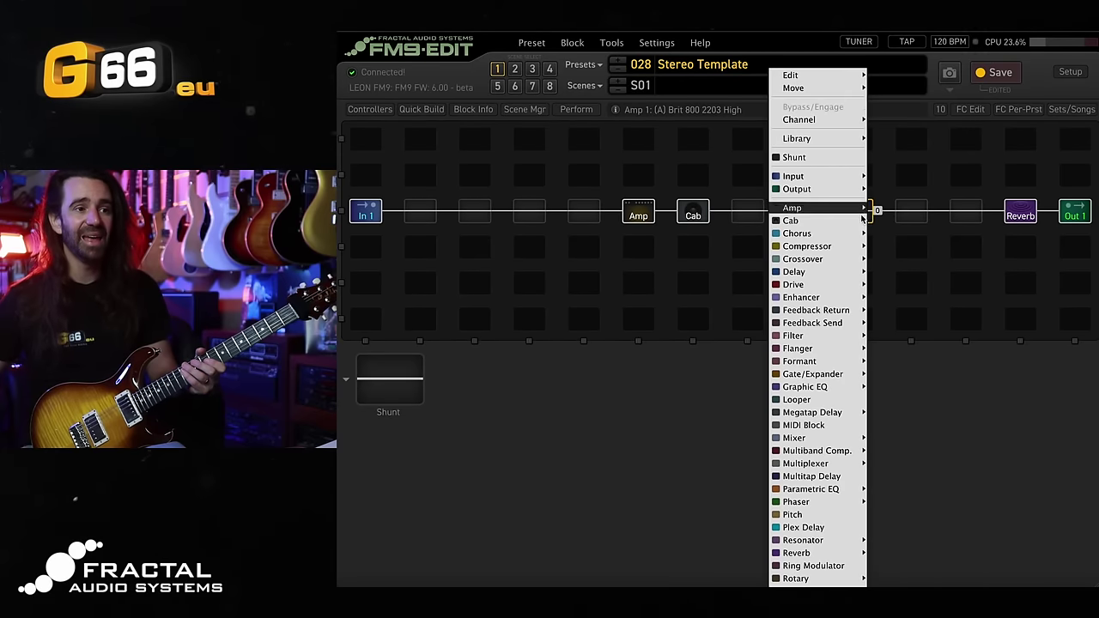
pyautogui.moveTo(854, 273)
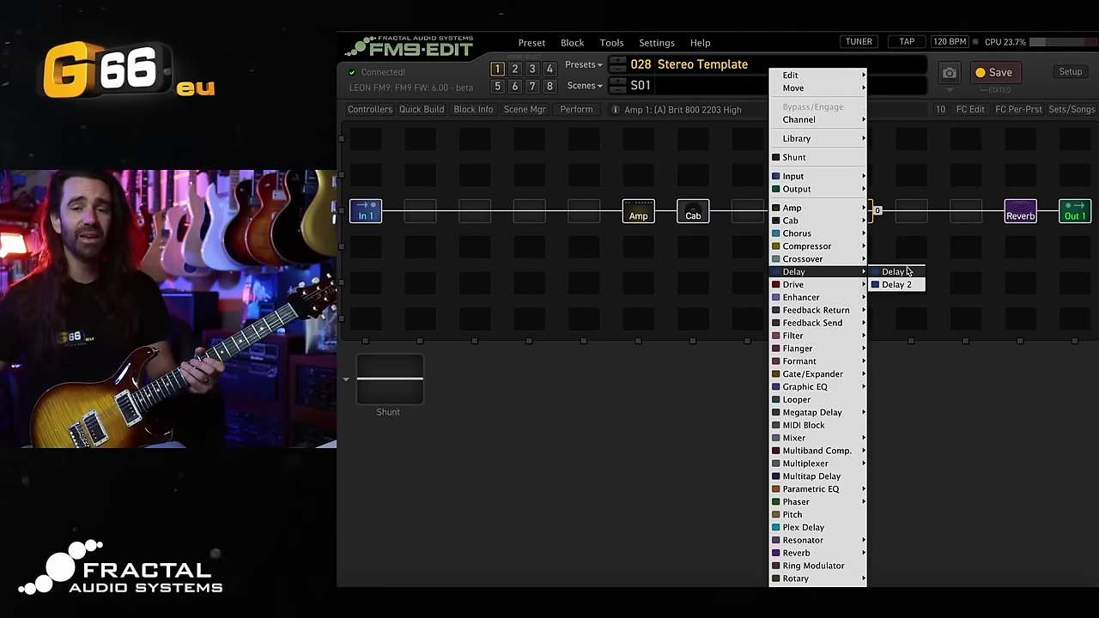
pyautogui.click(897, 272)
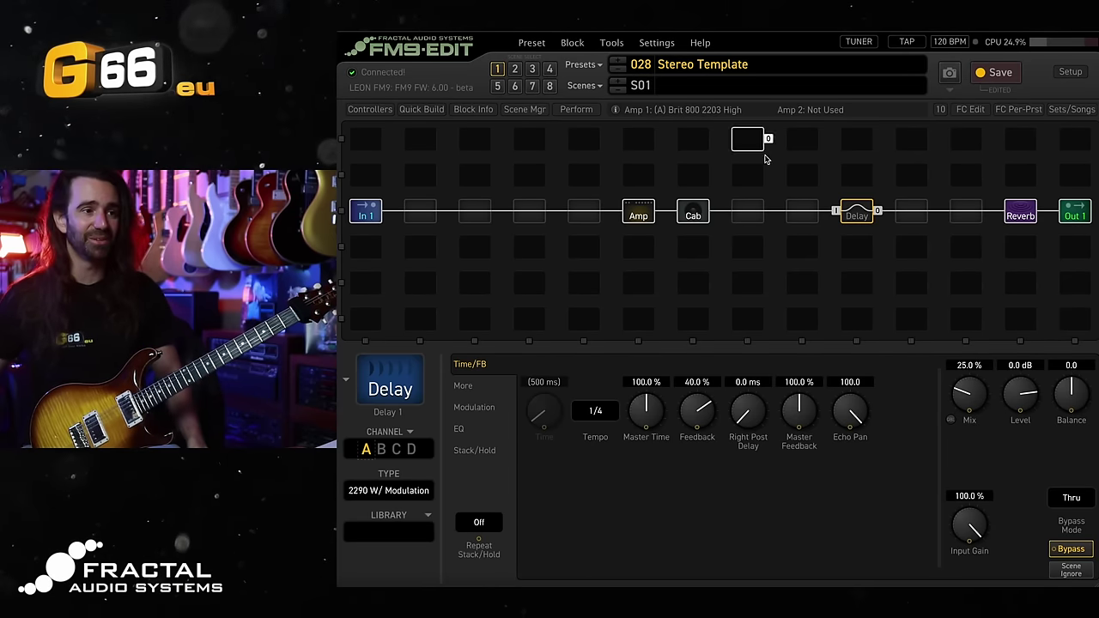
# - Copy the Amp block and paste it into the cell directly below
pyautogui.click(646, 212)
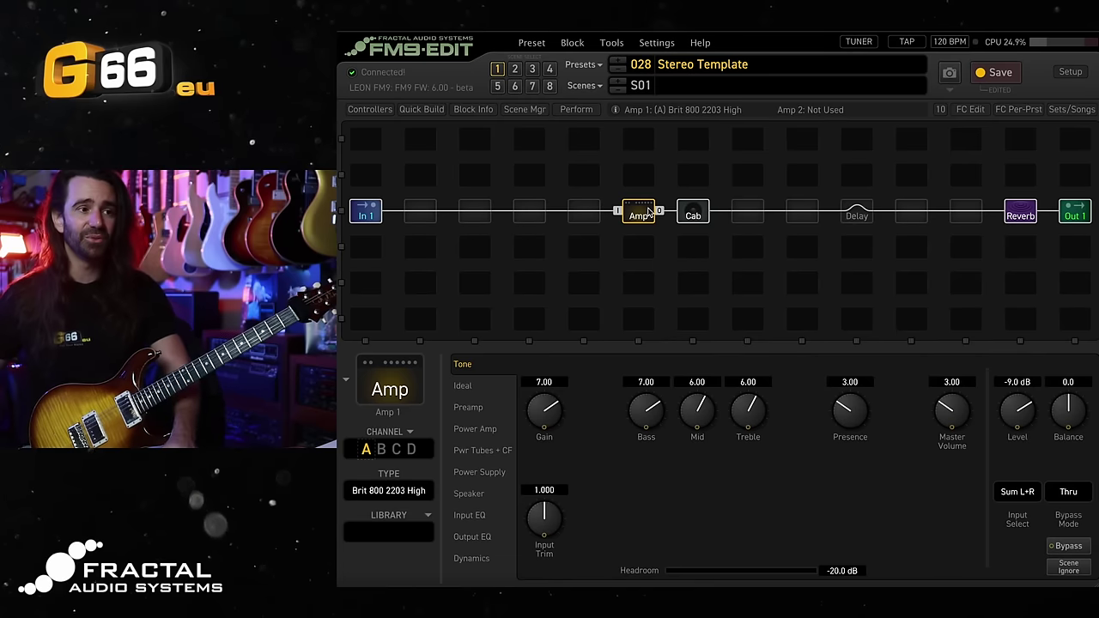
pyautogui.rightClick(648, 212)
pyautogui.moveTo(720, 76)
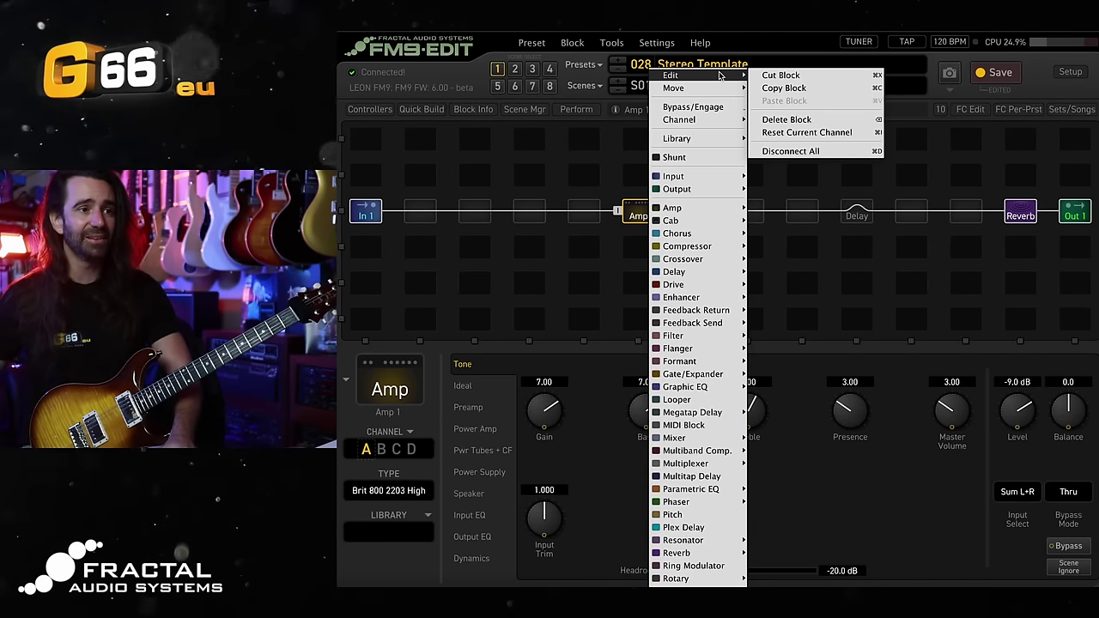
pyautogui.click(805, 89)
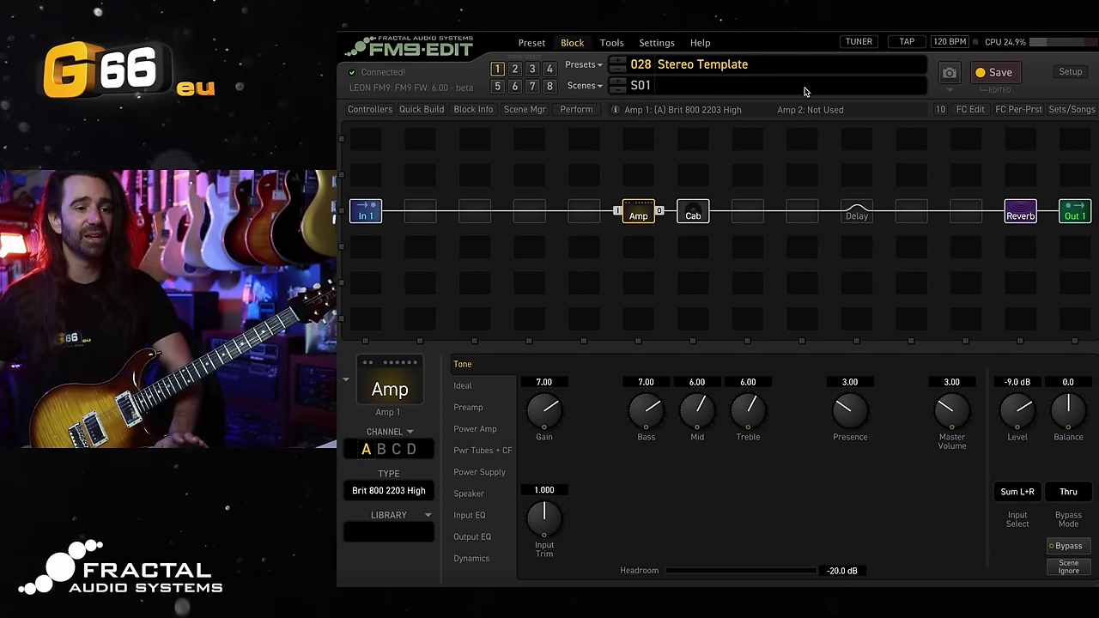
pyautogui.rightClick(639, 249)
pyautogui.moveTo(704, 79)
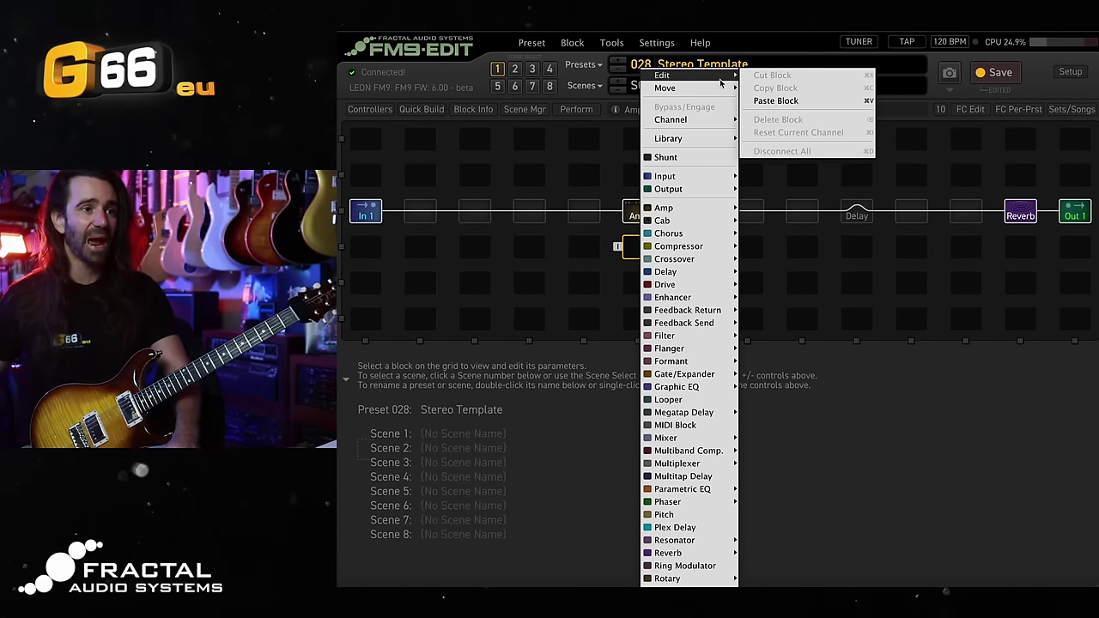
pyautogui.click(776, 101)
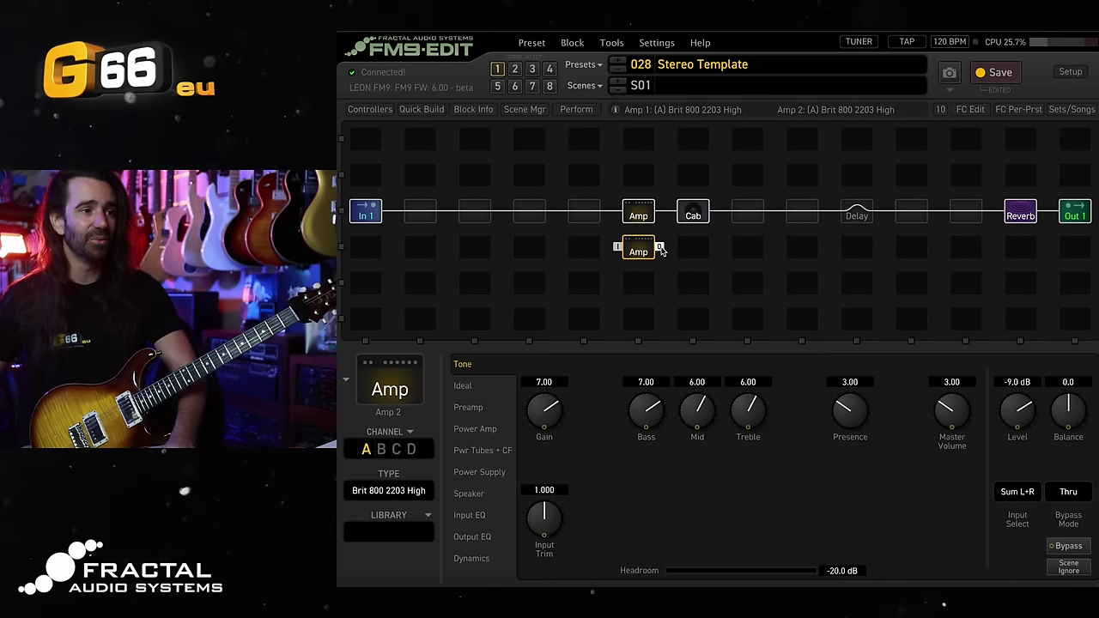
# - Wire the pasted Amp's input and output into the main row so both Amps feed the Cab
pyautogui.moveTo(662, 250); pyautogui.dragTo(673, 215)
pyautogui.moveTo(615, 247); pyautogui.dragTo(605, 211)
pyautogui.click(638, 252)
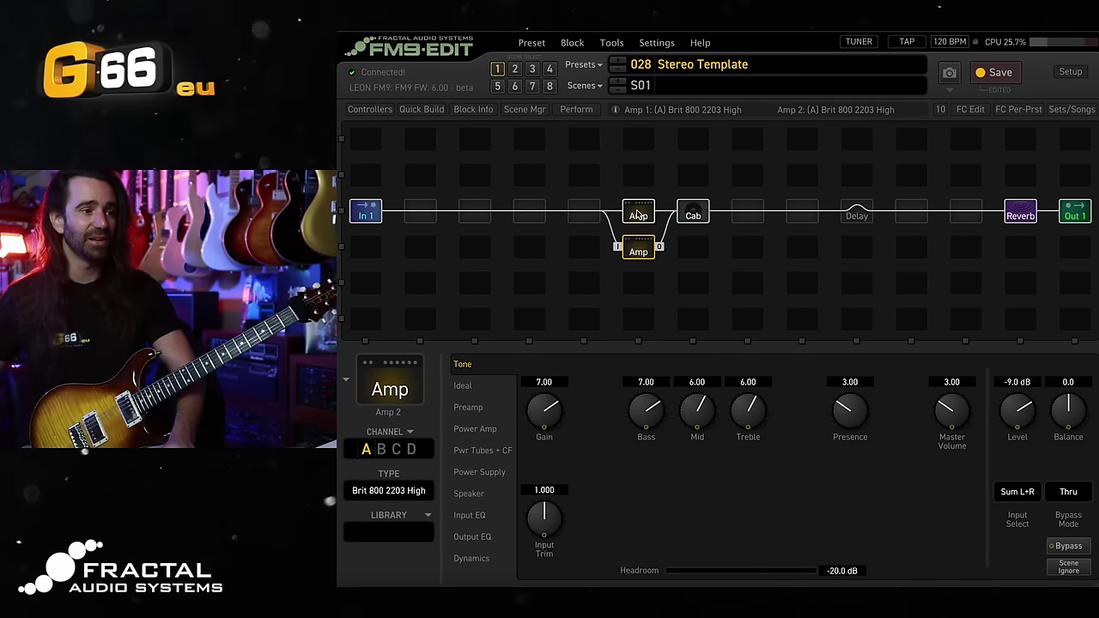
pyautogui.click(638, 215)
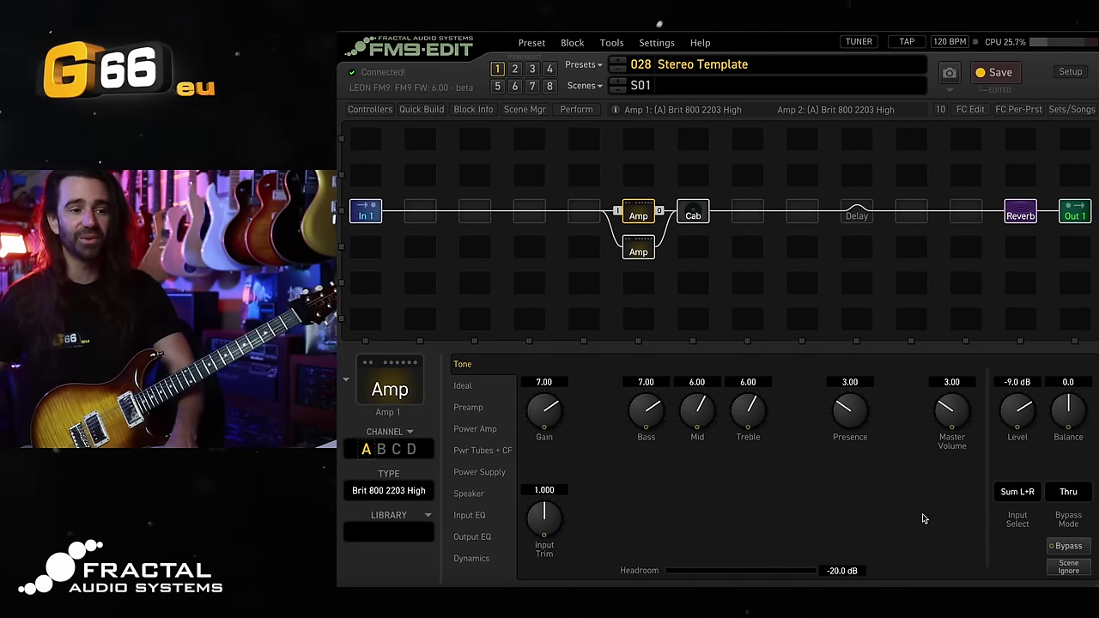
# - Set Amp 1's Input Select to Left and Amp 2's Input Select to Right
pyautogui.click(1020, 492)
pyautogui.click(1018, 510)
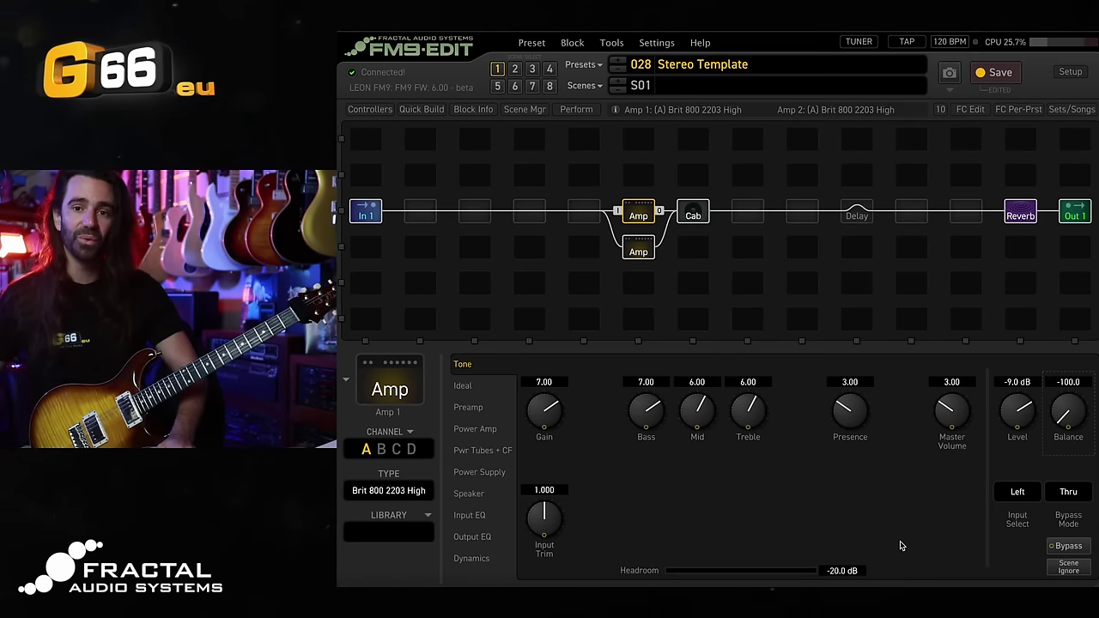
pyautogui.click(637, 250)
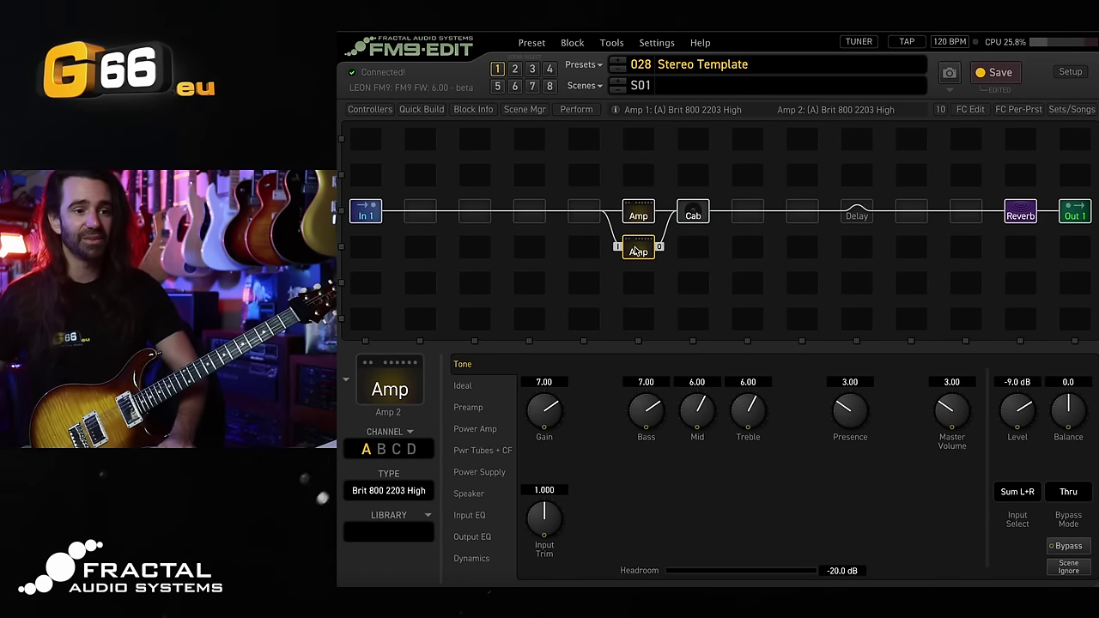
pyautogui.click(1017, 492)
pyautogui.click(1022, 522)
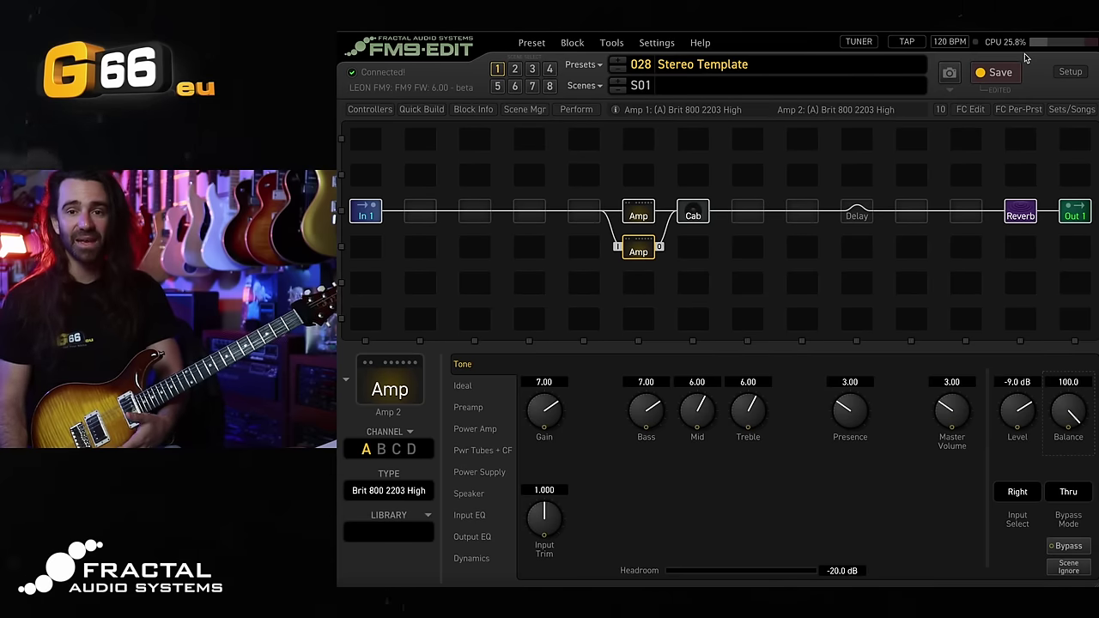
pyautogui.click(583, 214)
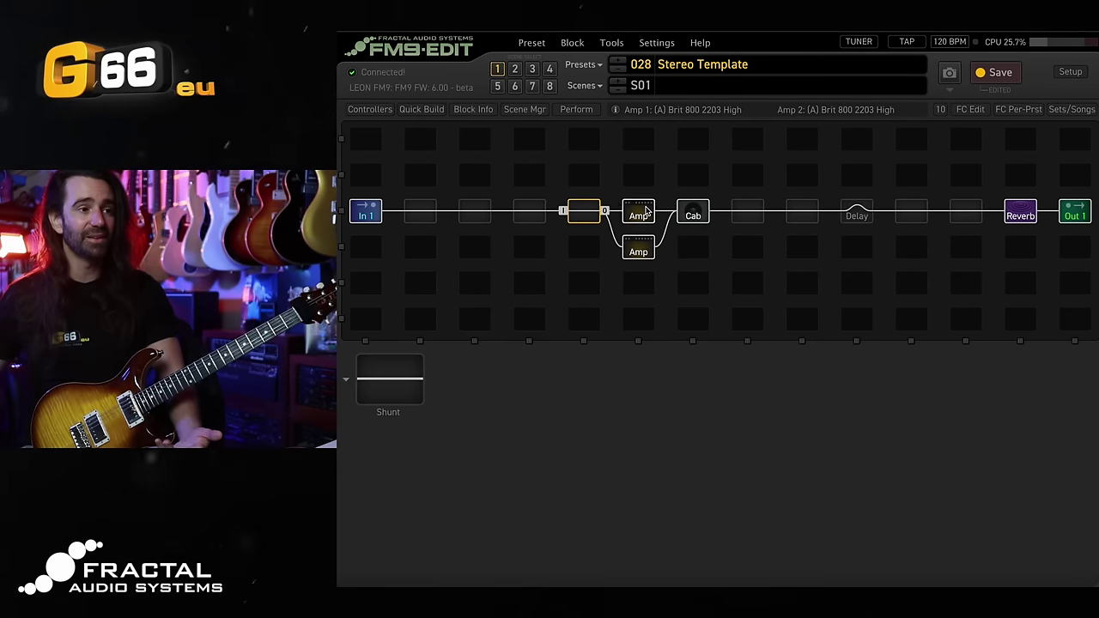
pyautogui.click(645, 209)
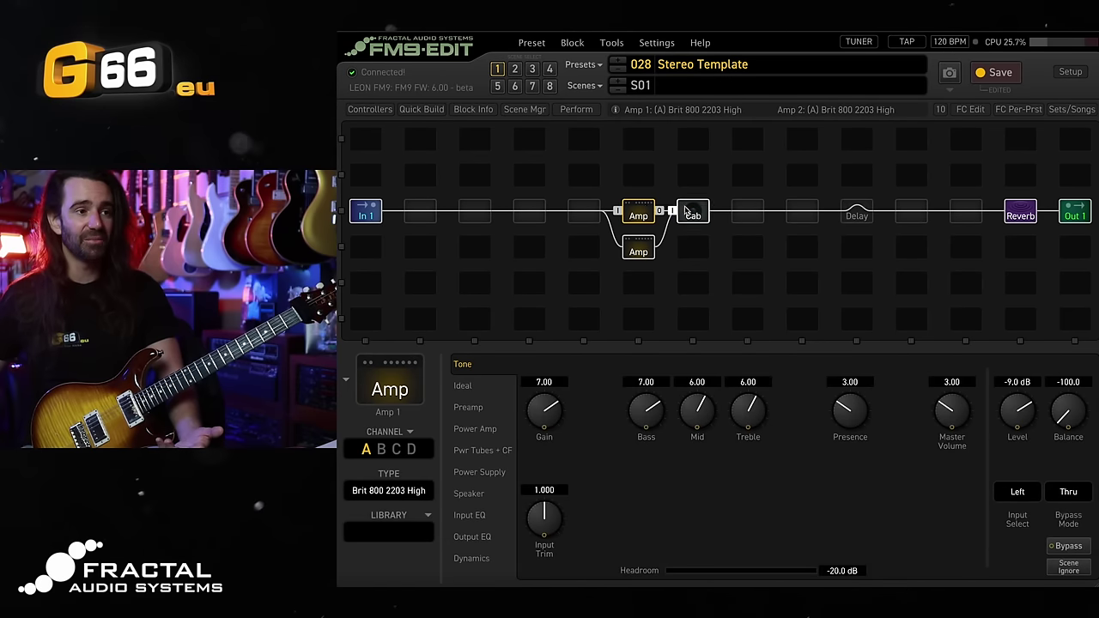
pyautogui.click(687, 211)
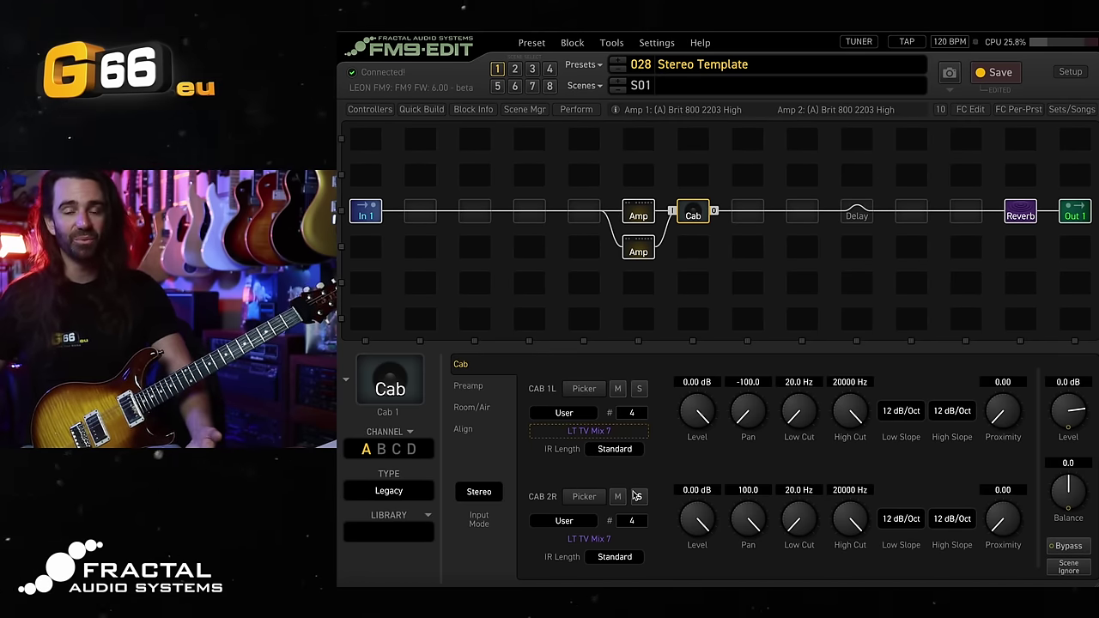
pyautogui.click(638, 249)
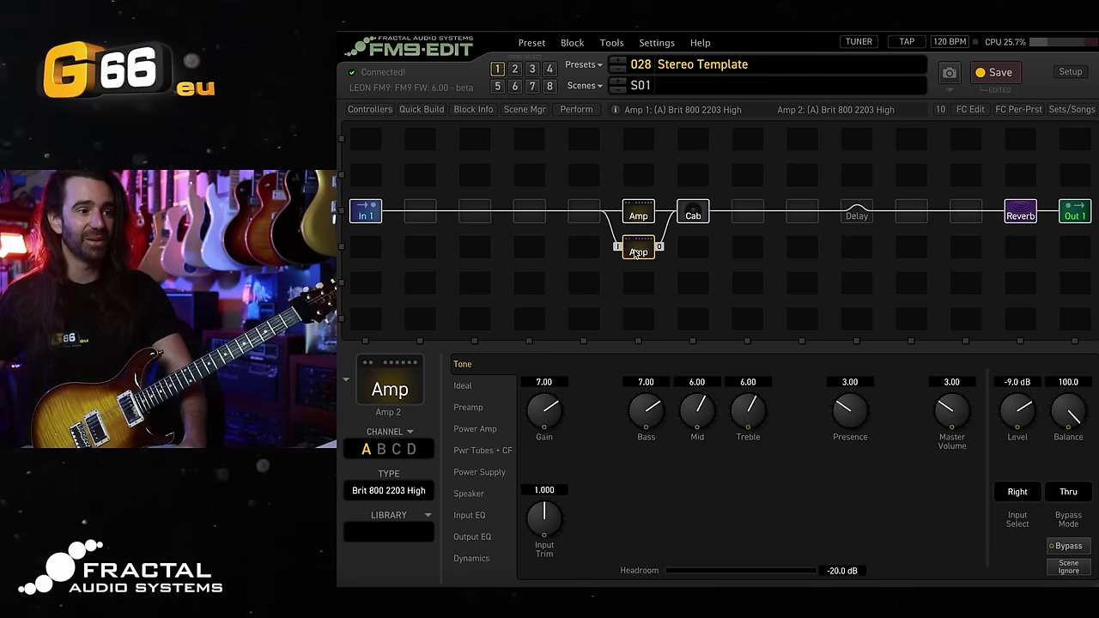
pyautogui.click(694, 217)
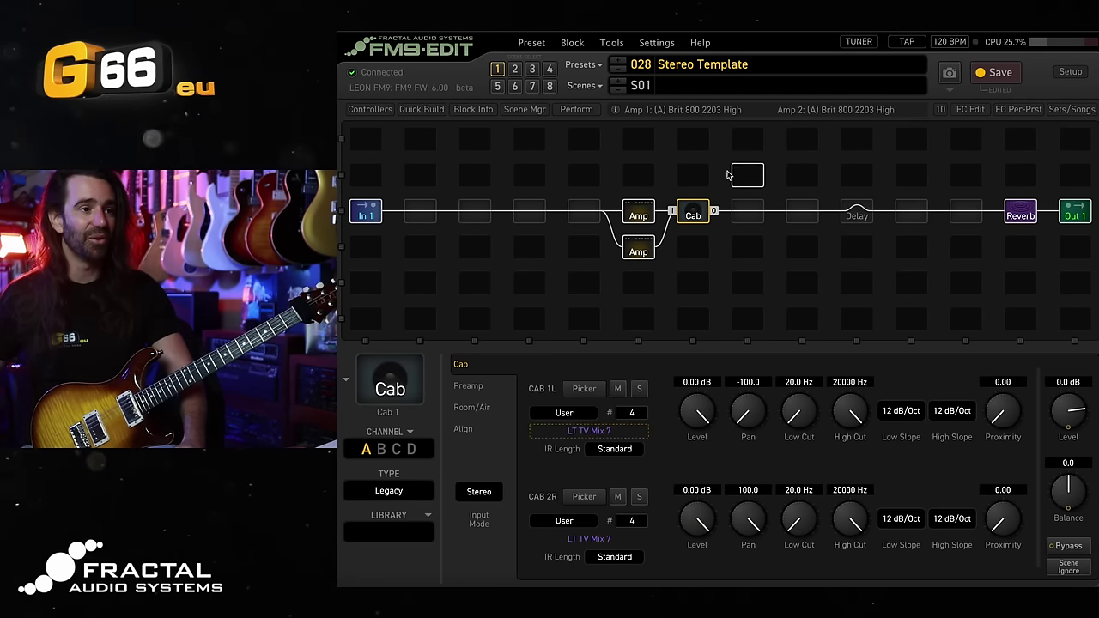
pyautogui.click(638, 215)
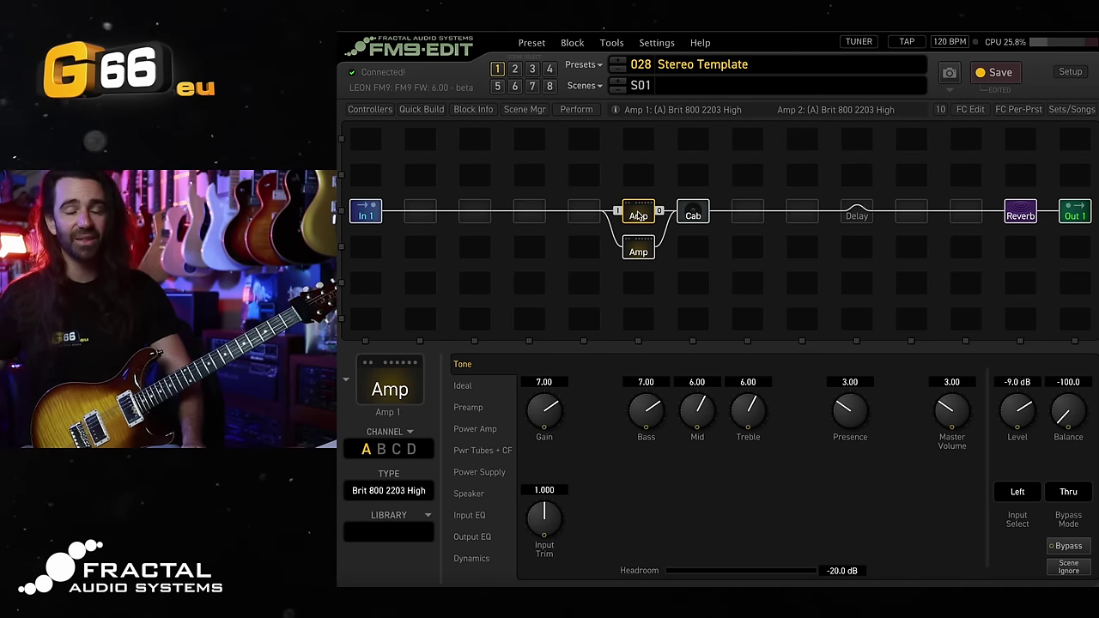
pyautogui.click(639, 250)
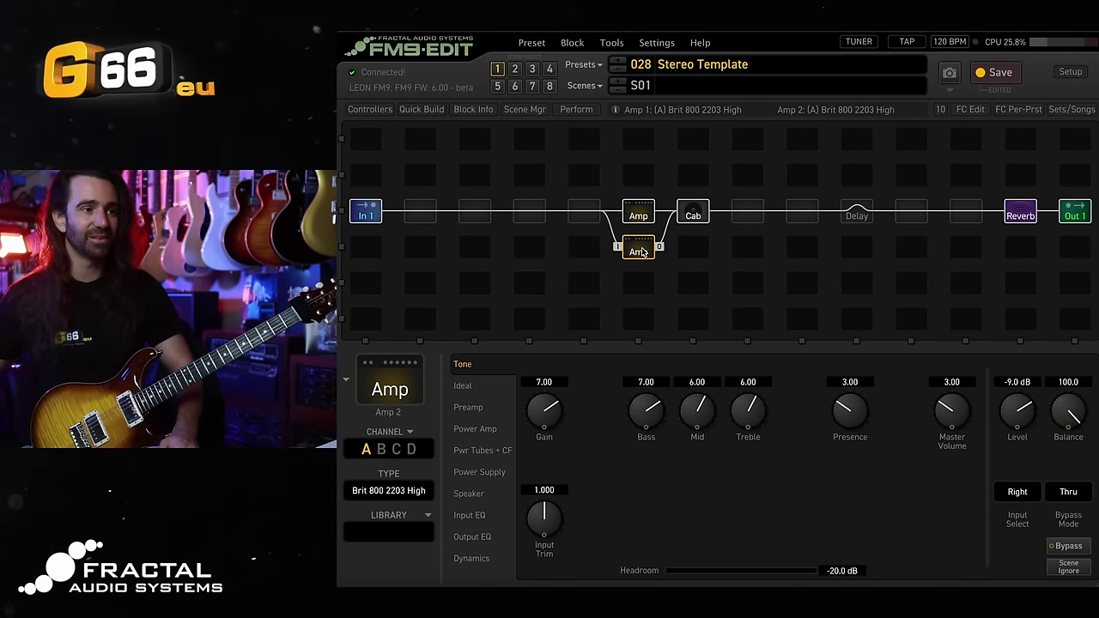
# - Insert a Delay 2 block (Stereo Mind Guy) in the empty slot left of the amps
pyautogui.click(520, 218)
pyautogui.rightClick(520, 217)
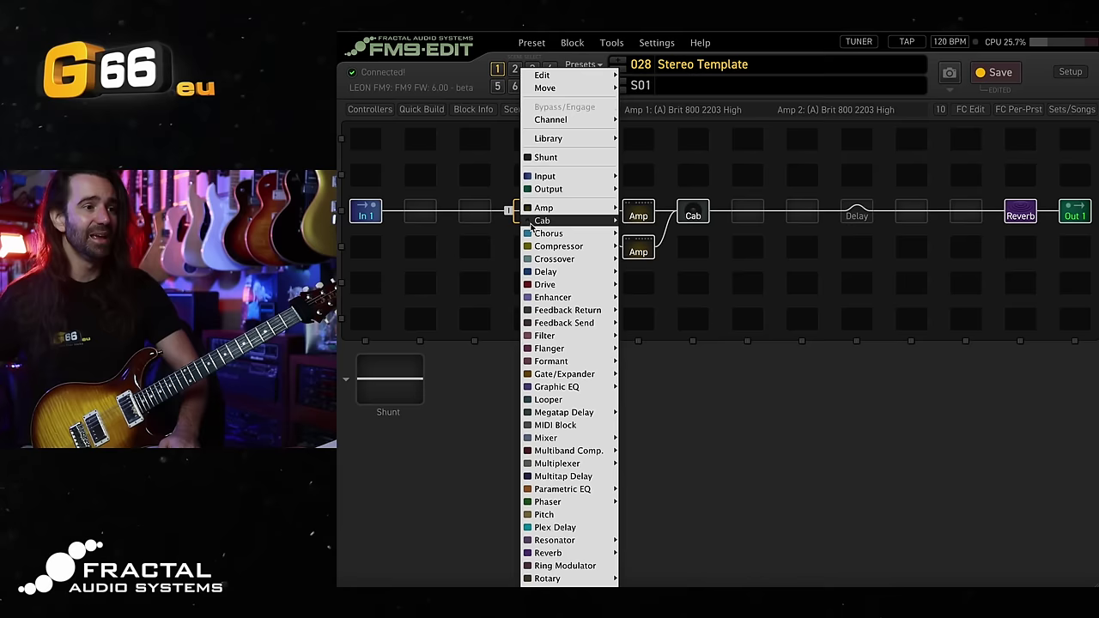
pyautogui.moveTo(569, 271)
pyautogui.click(648, 285)
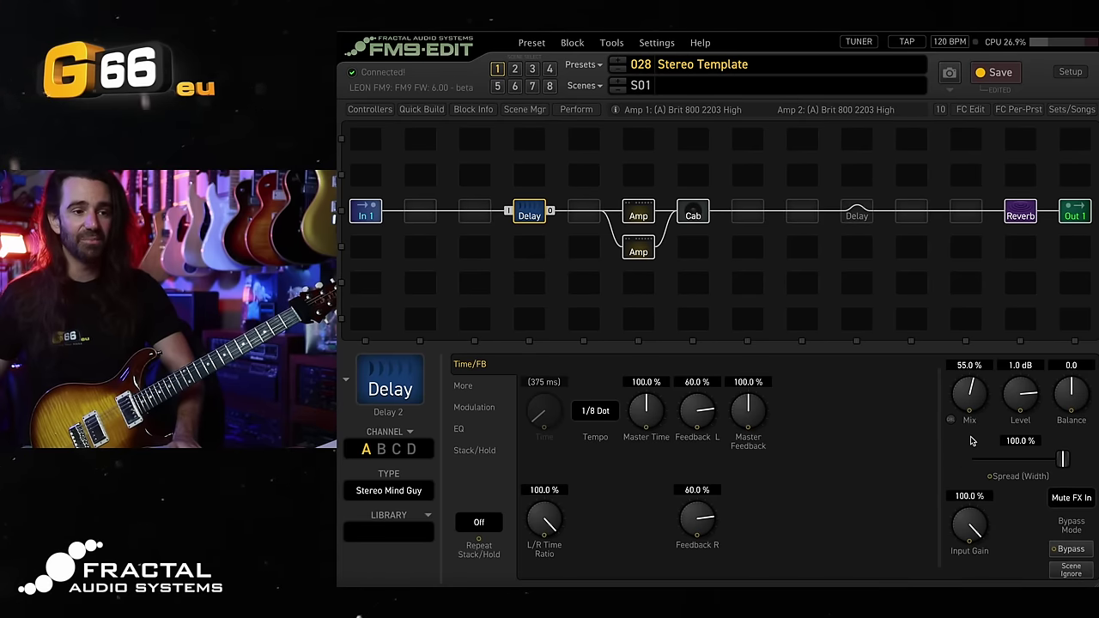
# - On the delay's Modulation page, reset LFO1 Phase to 0 degrees
pyautogui.click(482, 389)
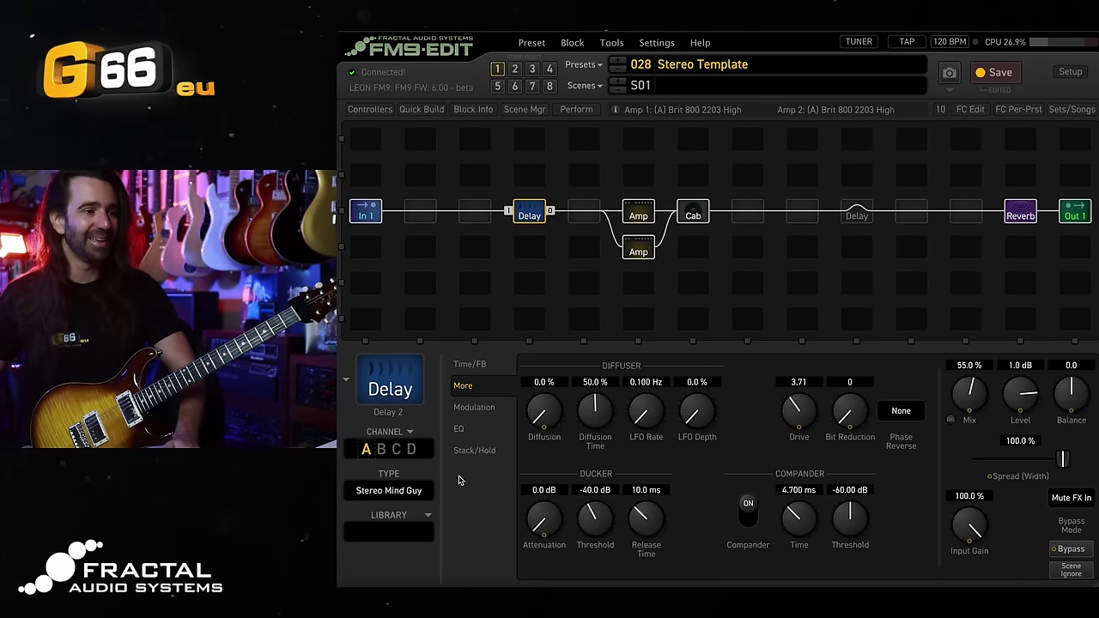
pyautogui.click(473, 408)
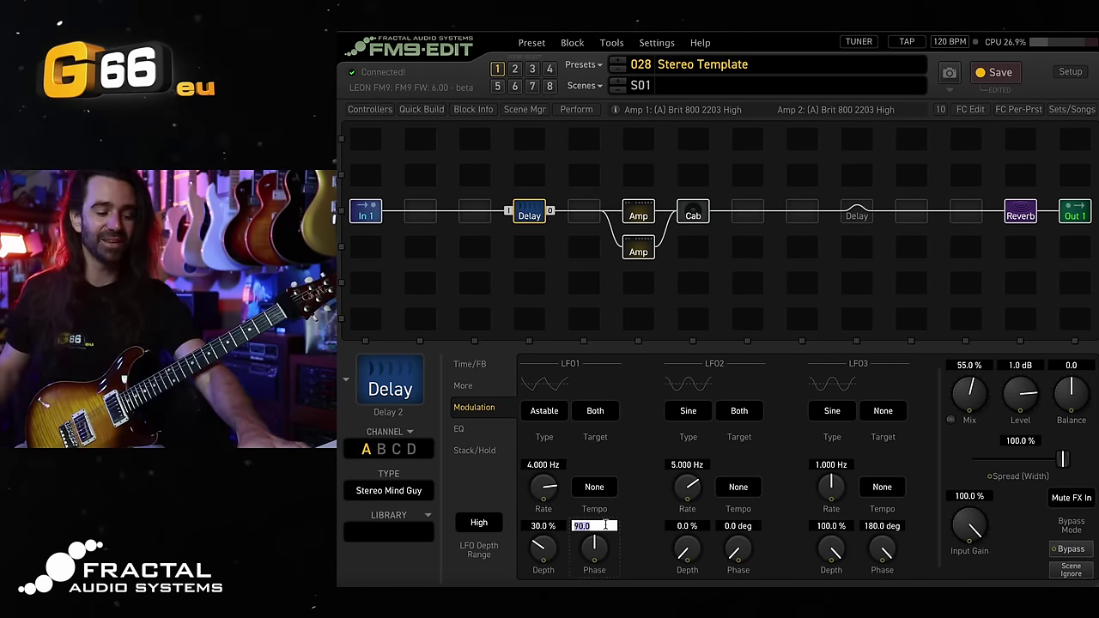
pyautogui.doubleClick(605, 529)
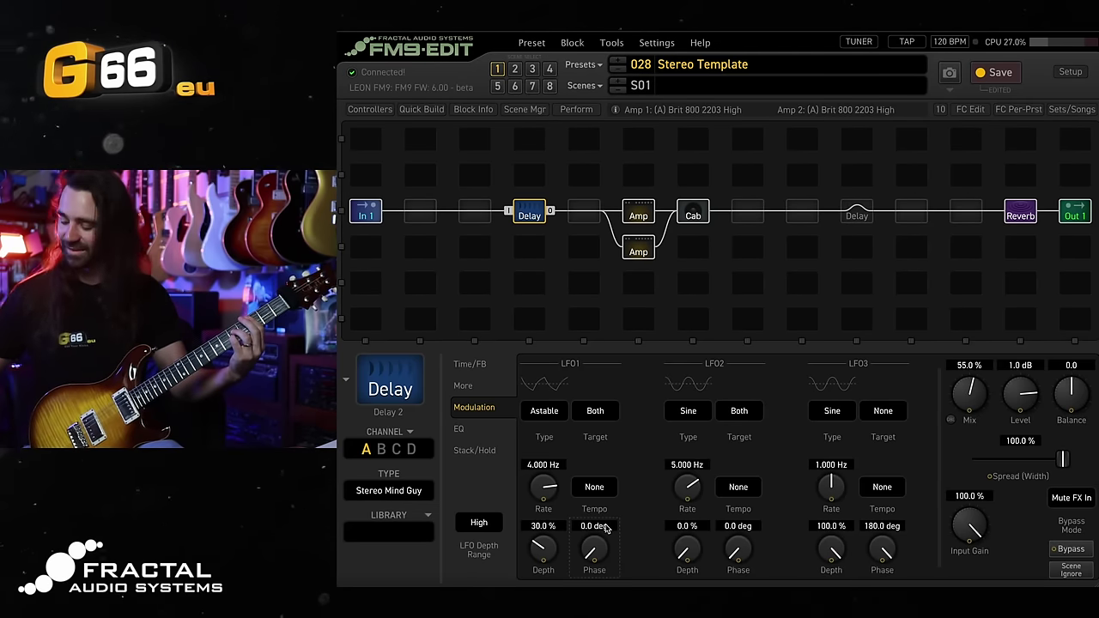
pyautogui.click(595, 526)
# - Enter 90 degrees as the delay's LFO1 phase
pyautogui.write('90')
pyautogui.press('Return')
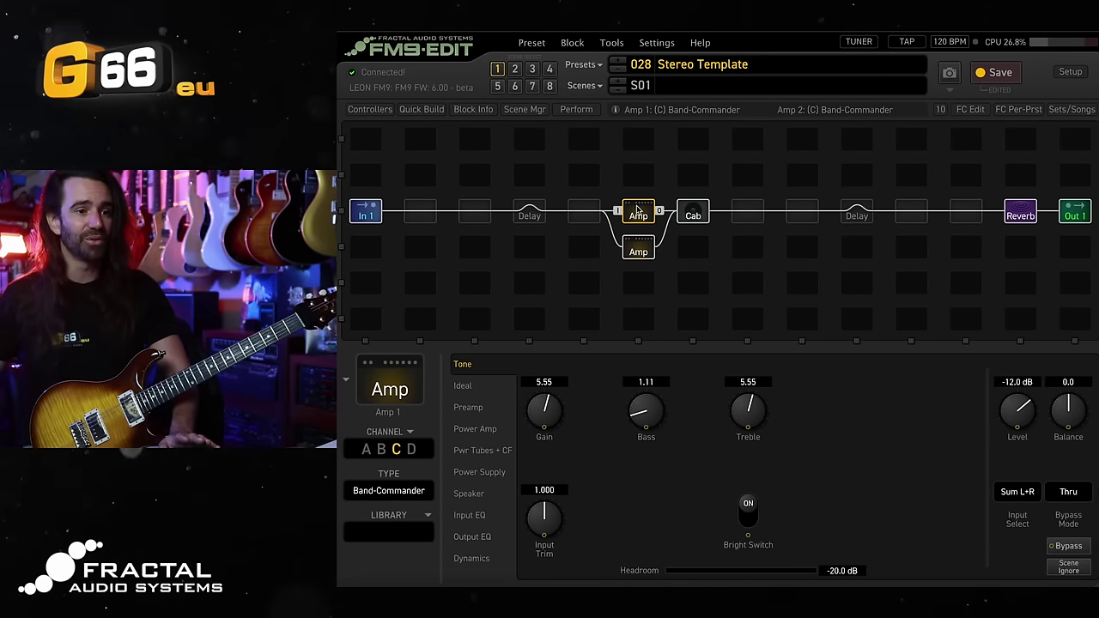
# - Feed Amp 1 from the Left input and Amp 2 from the Right, panning Amp 2 to Balance 100
pyautogui.click(1029, 491)
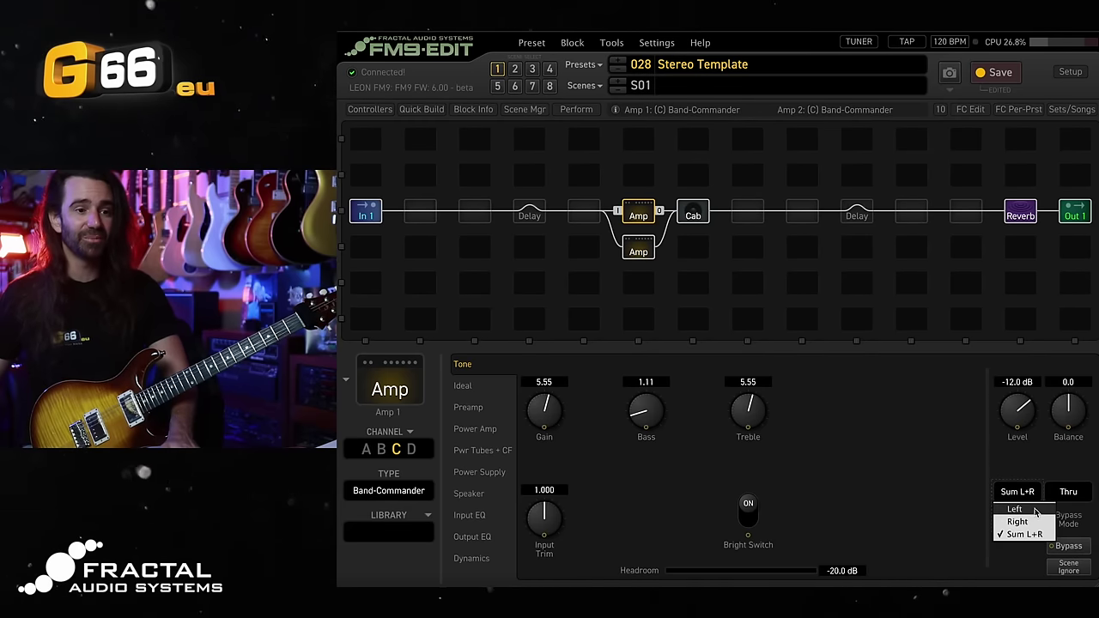
pyautogui.click(1017, 508)
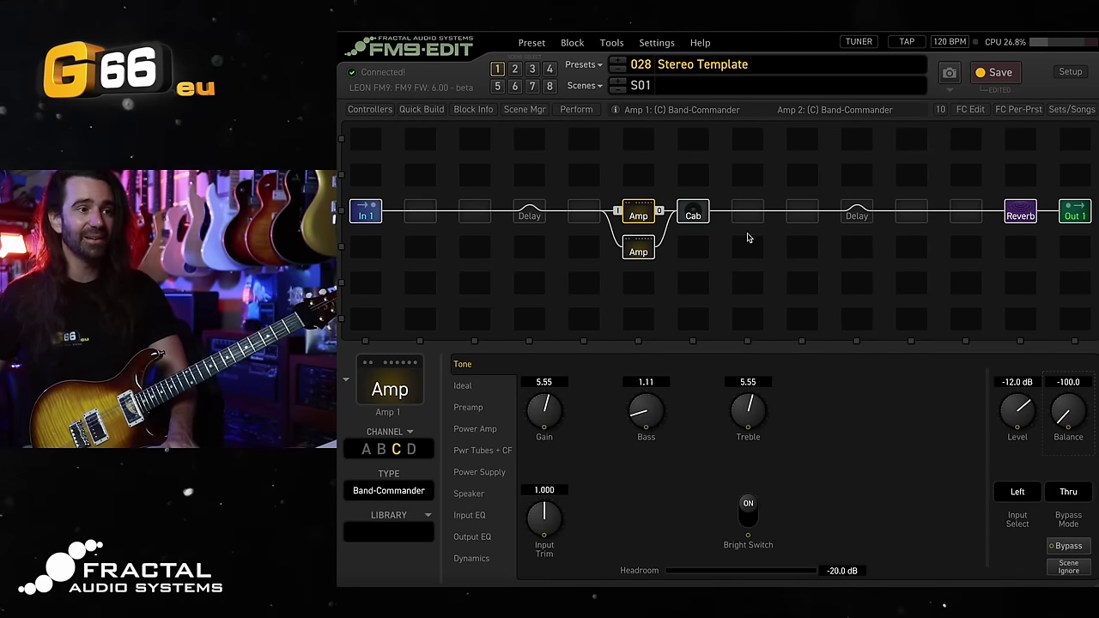
pyautogui.click(638, 251)
pyautogui.click(1019, 493)
pyautogui.click(1017, 517)
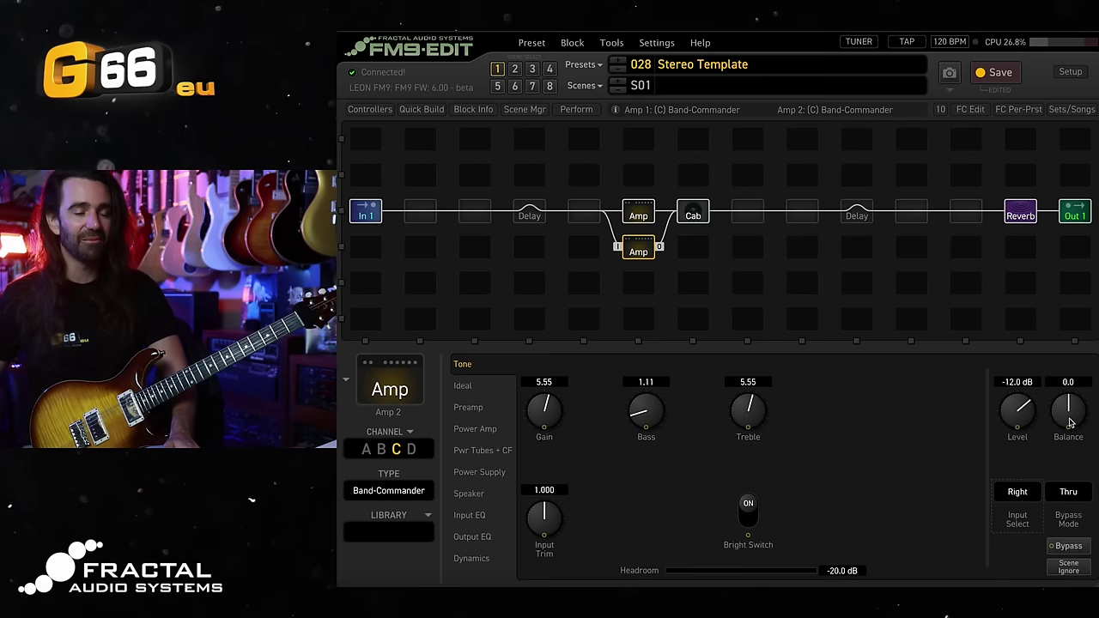
pyautogui.moveTo(1068, 411); pyautogui.dragTo(1068, 369)
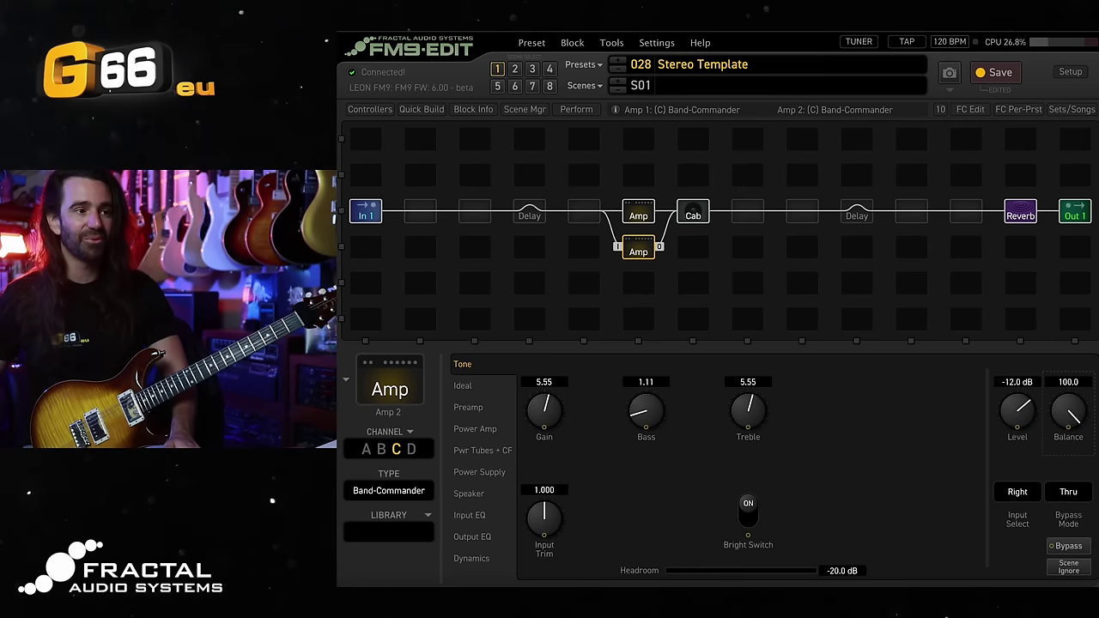
pyautogui.click(632, 215)
# - Insert a Reverb 2 block (Tube Spring) left of the amps and take it out of bypass
pyautogui.click(585, 216)
pyautogui.rightClick(589, 215)
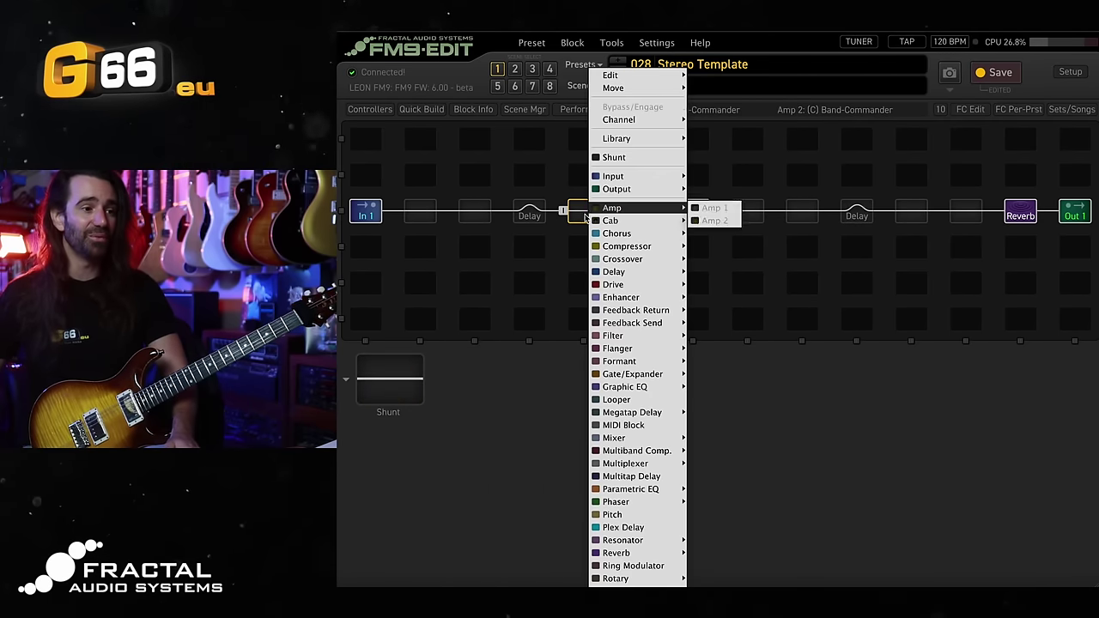
pyautogui.moveTo(653, 553)
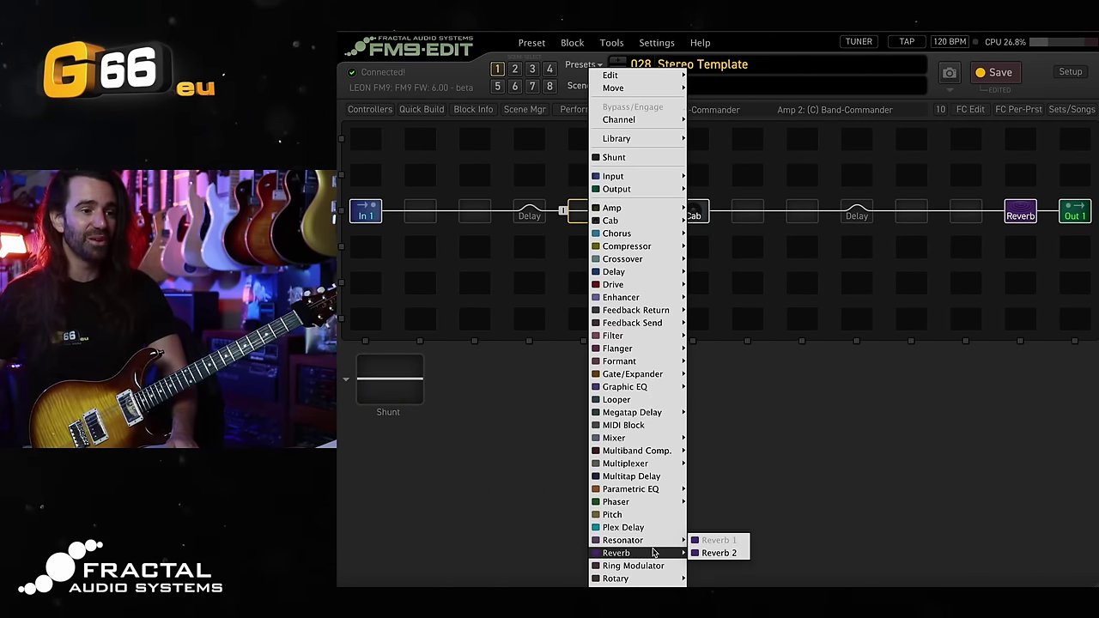
pyautogui.click(709, 556)
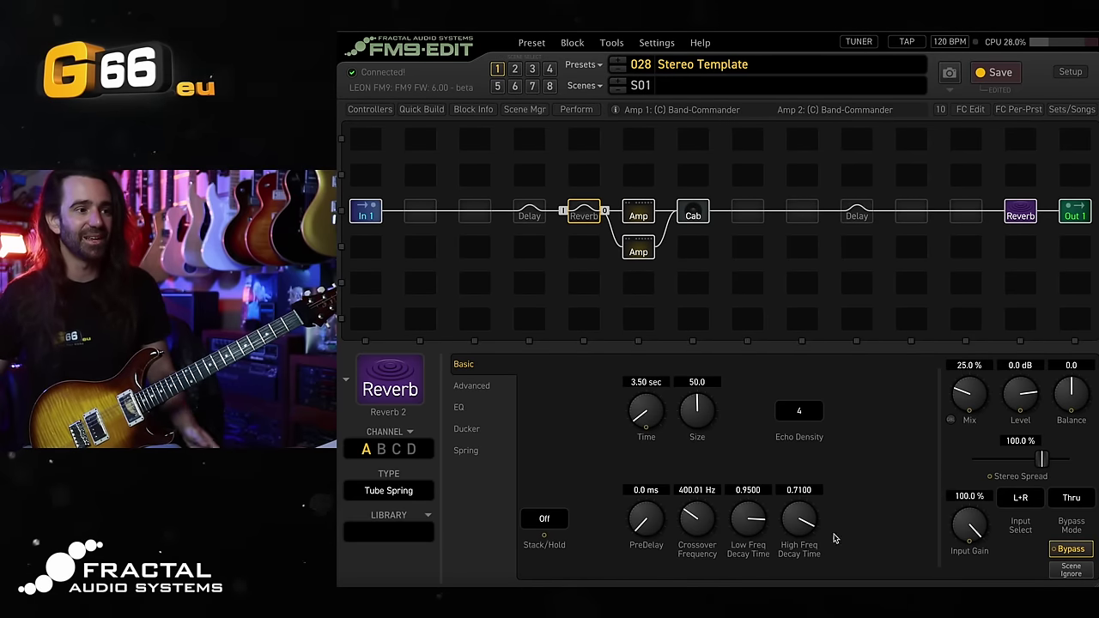
pyautogui.click(581, 217)
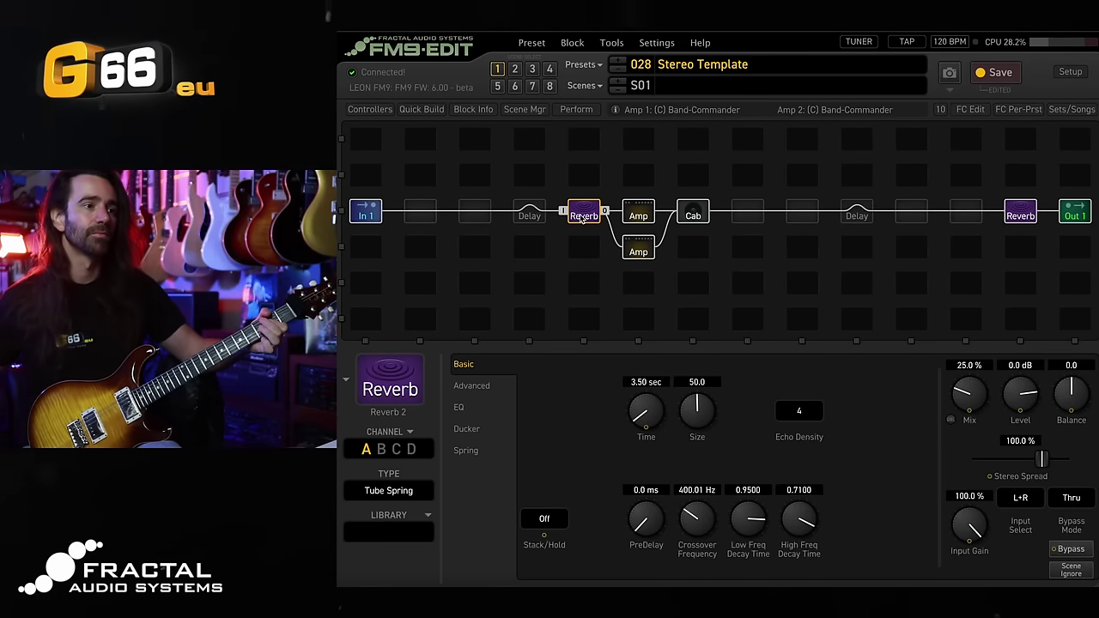
# - With the Delay 2 block selected, set the preset tempo to 140 BPM
pyautogui.click(529, 215)
pyautogui.click(938, 43)
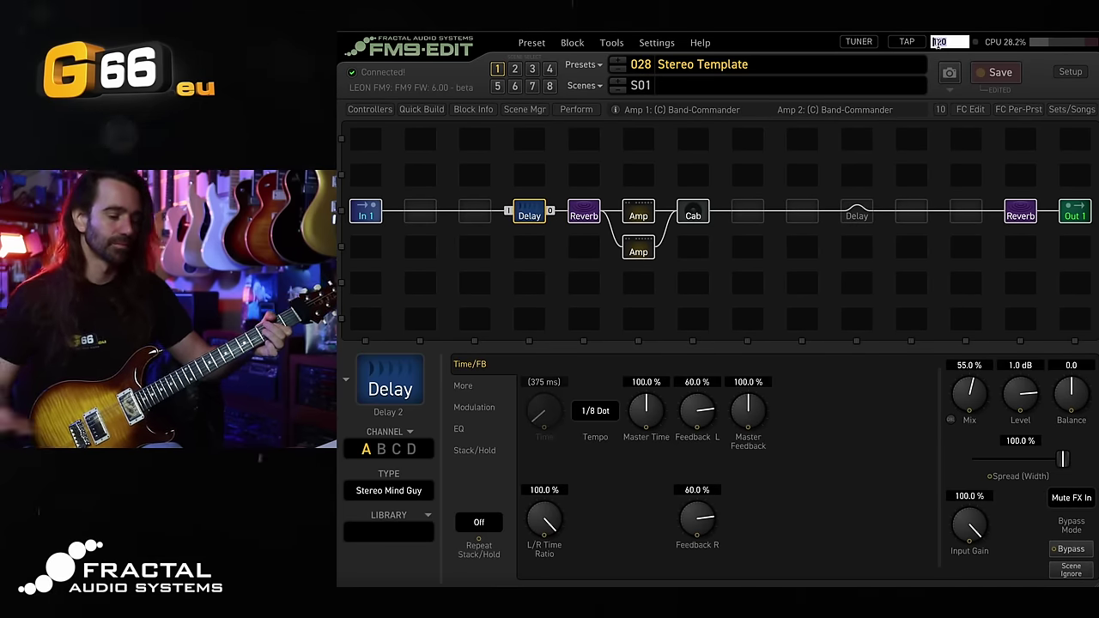
pyautogui.write('140')
pyautogui.press('Return')
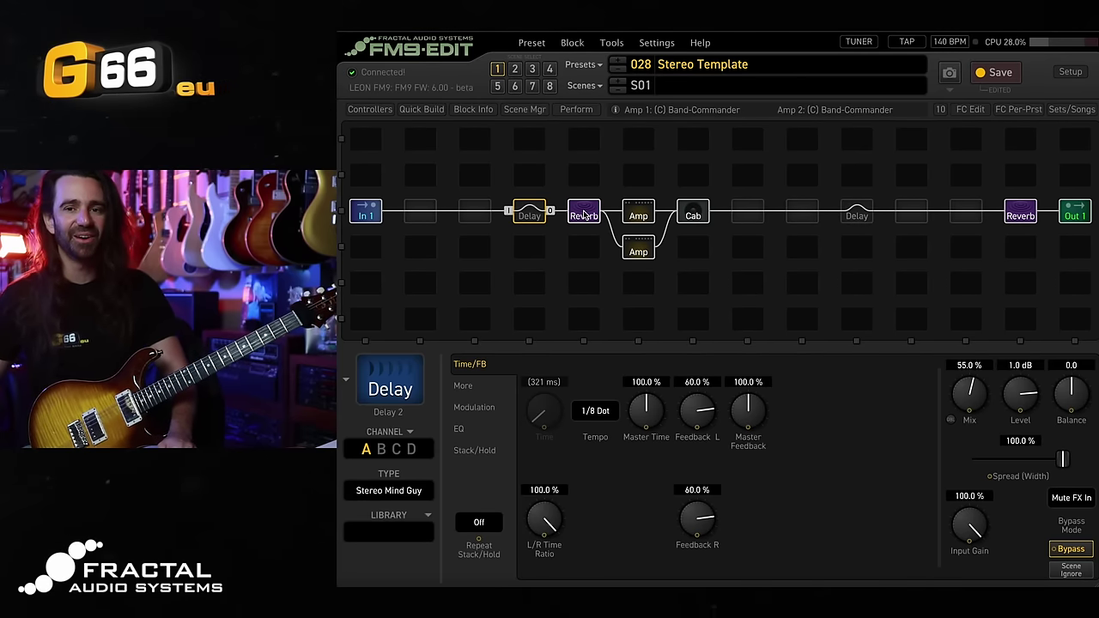
# - Move Reverb 2 after the second delay and set its channel B to the Ursa Major type
pyautogui.click(584, 215)
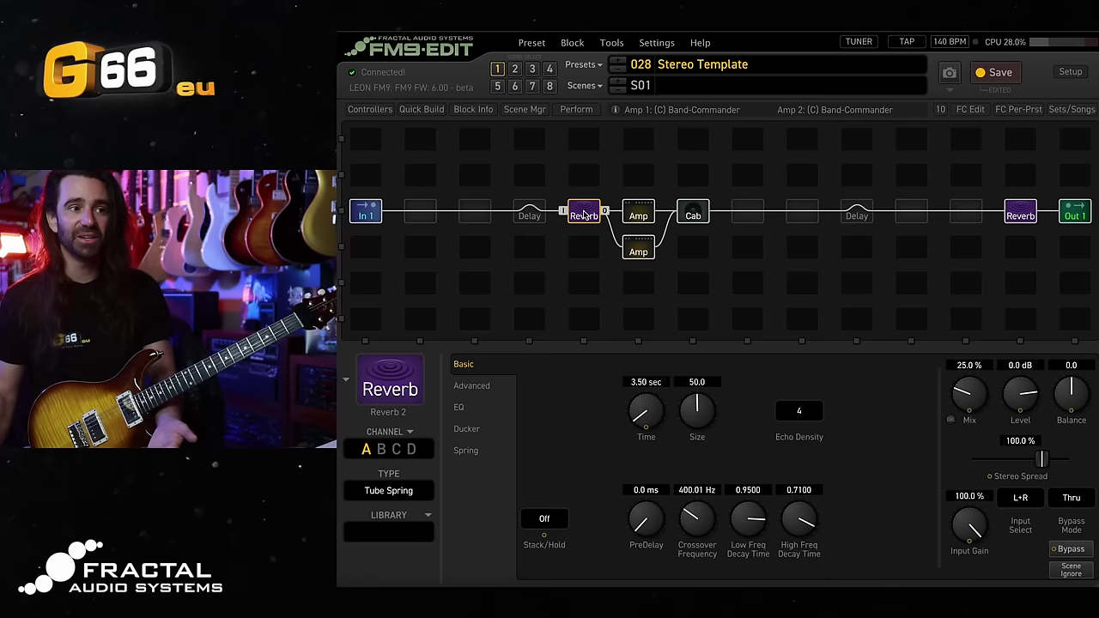
pyautogui.moveTo(584, 214); pyautogui.dragTo(912, 214)
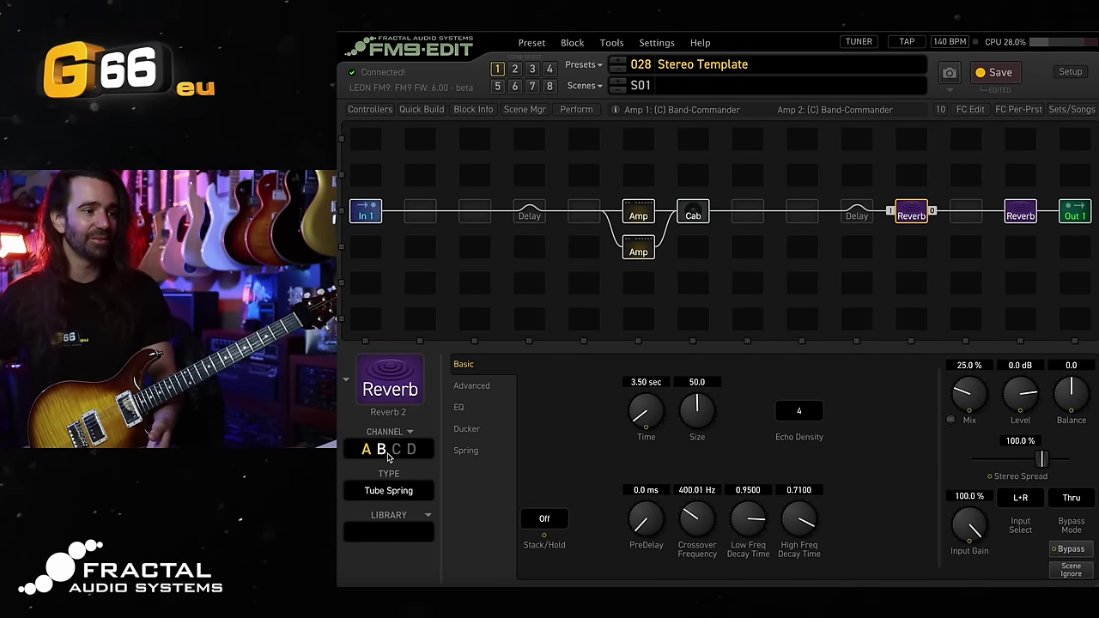
pyautogui.click(381, 449)
pyautogui.click(405, 491)
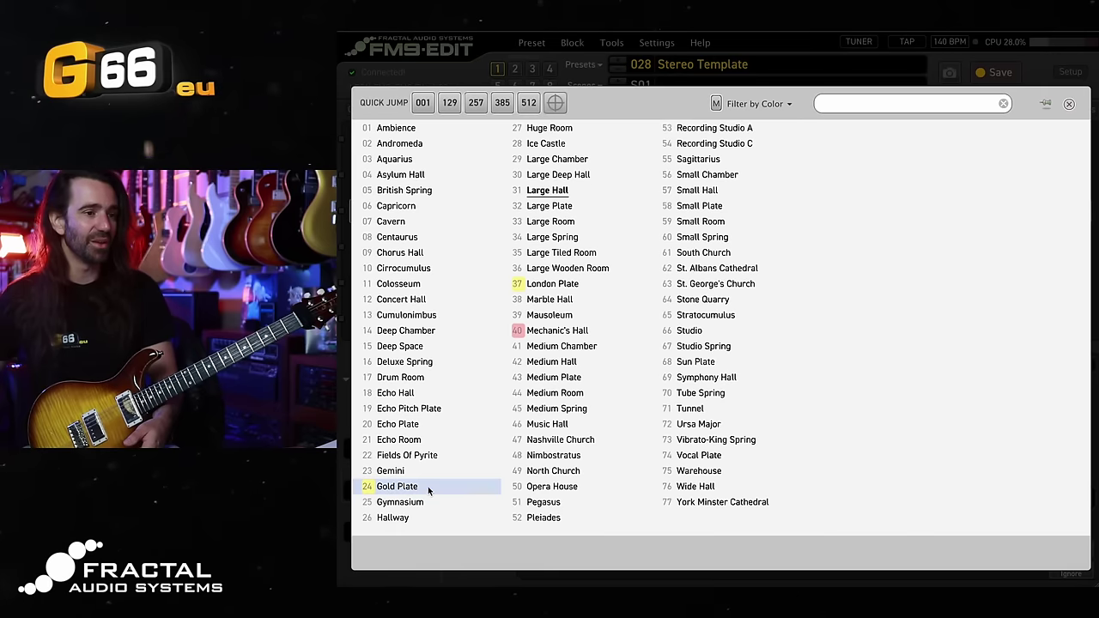
pyautogui.click(780, 424)
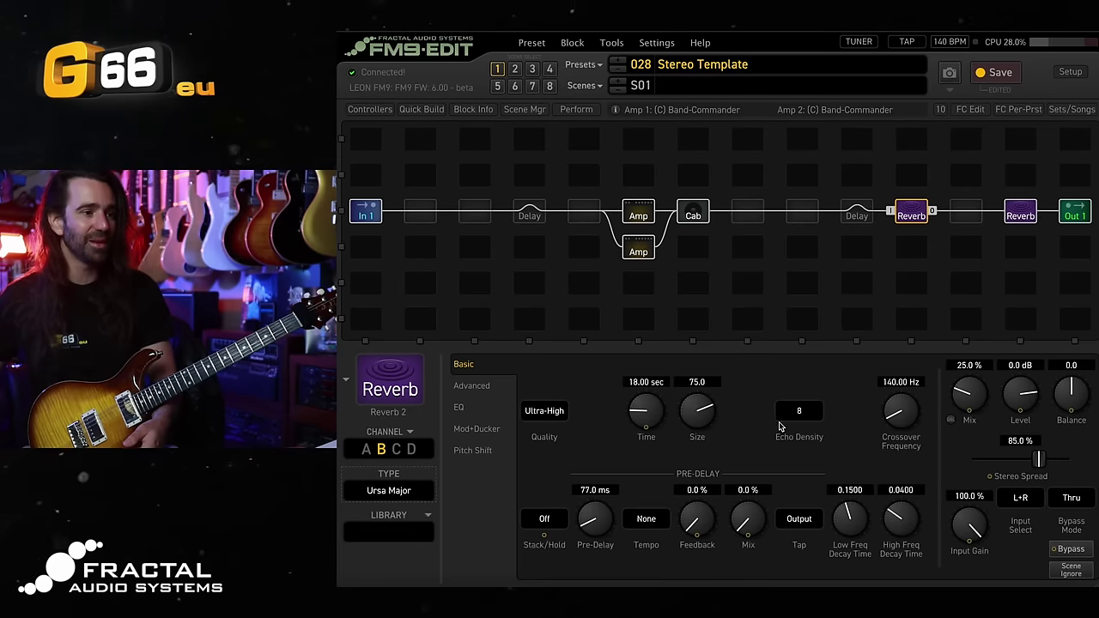
# - Raise the reverb's mix to 41.3%, return to its Basic page, and select the later Delay block
pyautogui.click(474, 450)
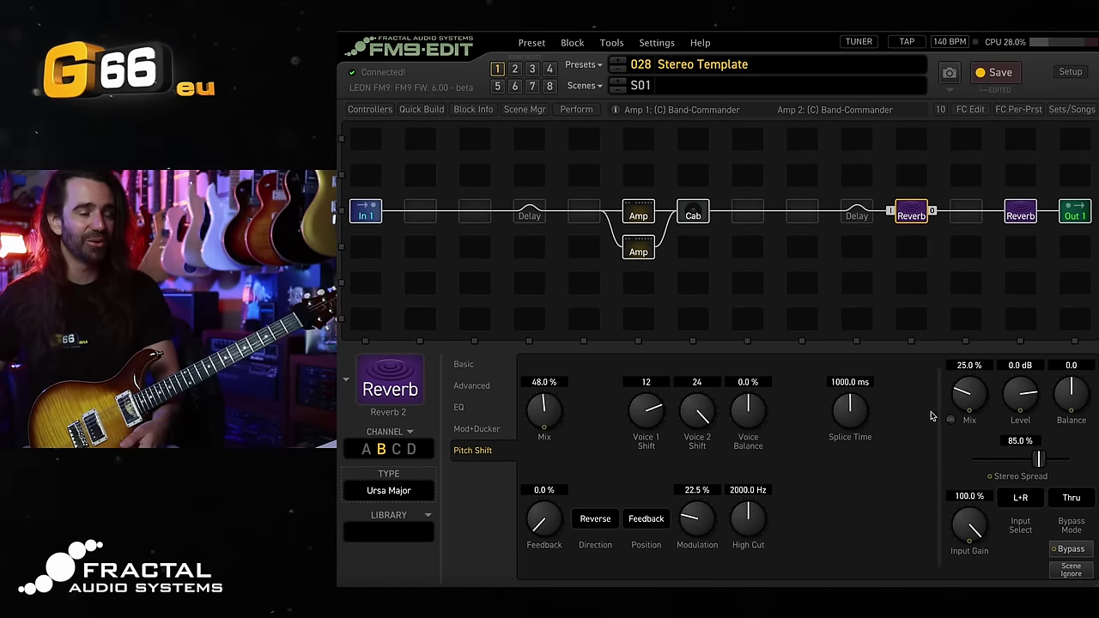
pyautogui.moveTo(962, 391); pyautogui.dragTo(987, 367)
pyautogui.click(468, 365)
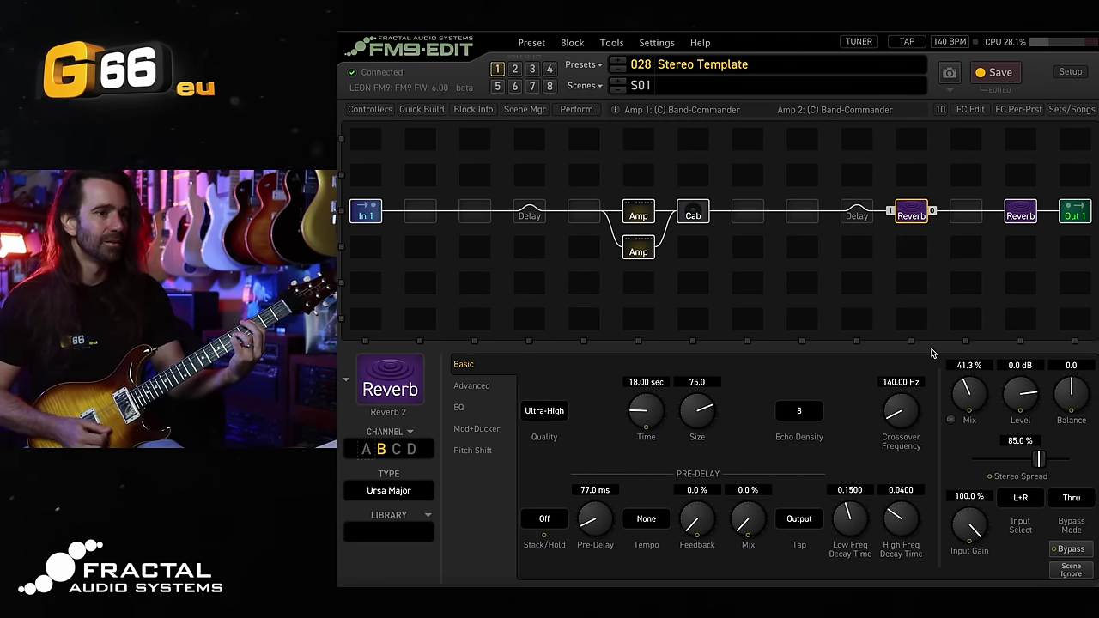
pyautogui.click(858, 217)
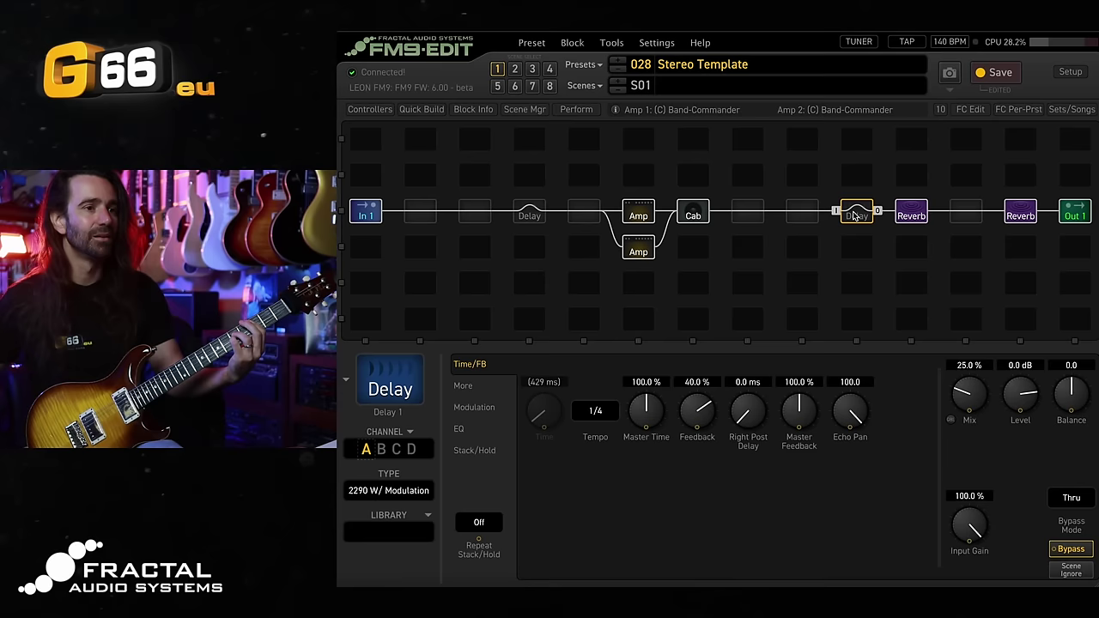
# - Select the Delay 2 block after the cab to show its TC2290 Chorus settings (15 ms, 0.0% feedback)
pyautogui.click(917, 216)
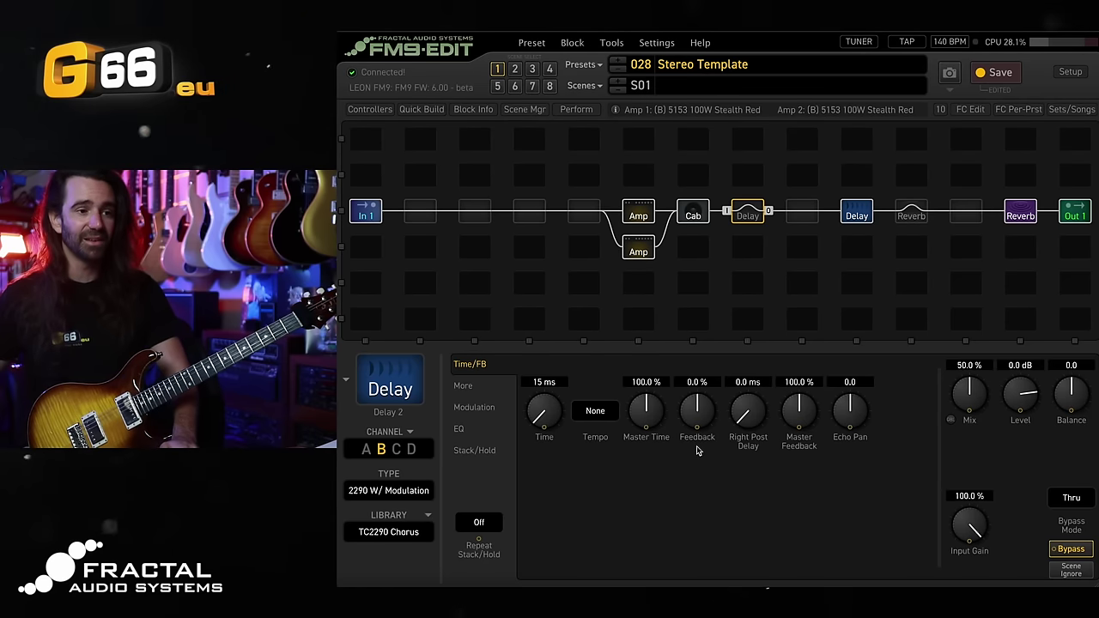
# - Review Delay 2's modulation settings, then show Amp 1's 5153 Stealth Red tone settings
pyautogui.click(484, 410)
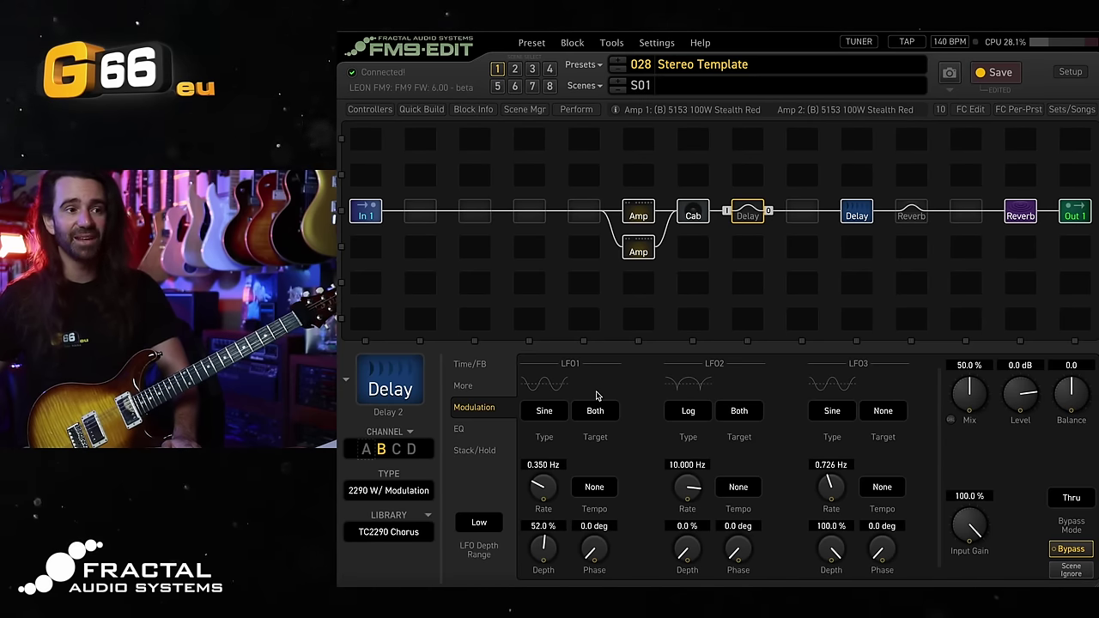
pyautogui.click(639, 211)
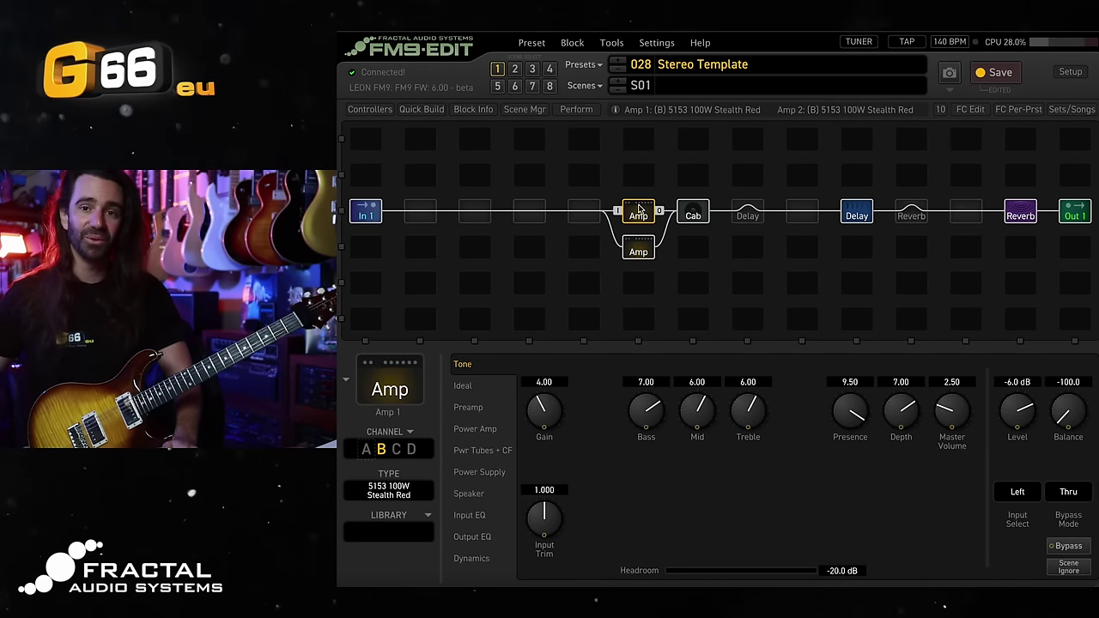
# - Engage the bypassed TC2290 Chorus Delay 2 after the cab, at 15 ms and 50.0% mix
pyautogui.click(855, 216)
pyautogui.click(471, 364)
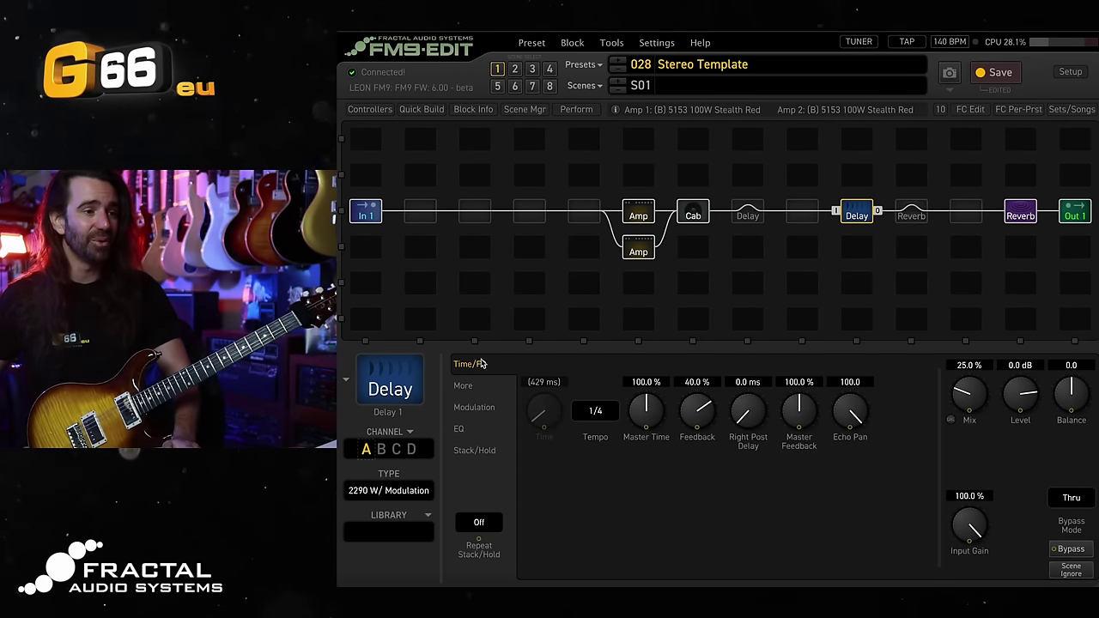
pyautogui.click(749, 215)
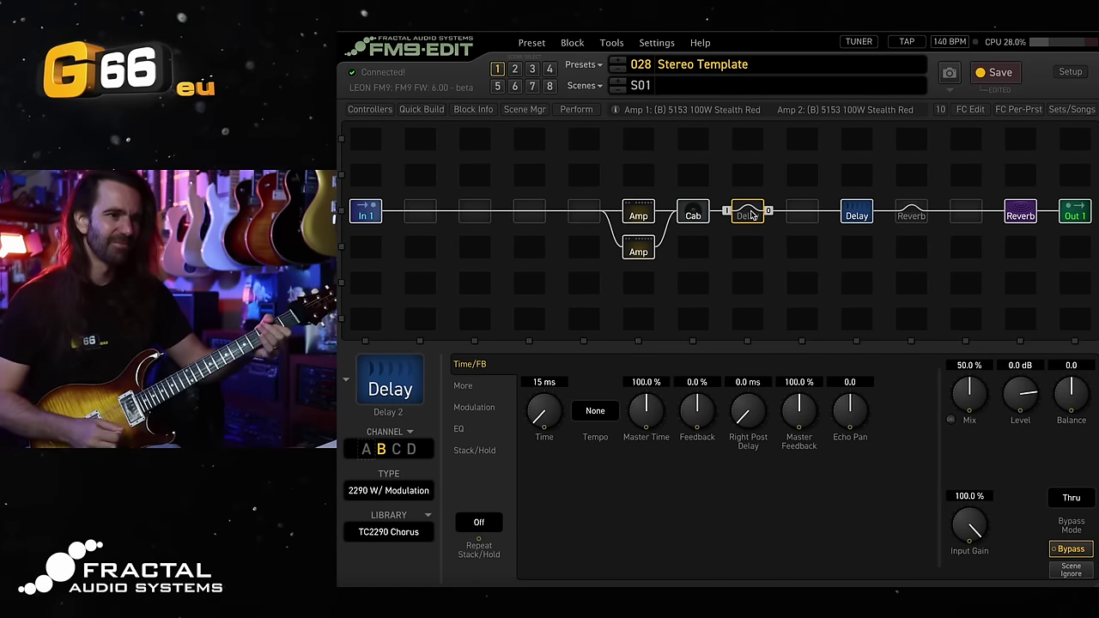
pyautogui.click(751, 214)
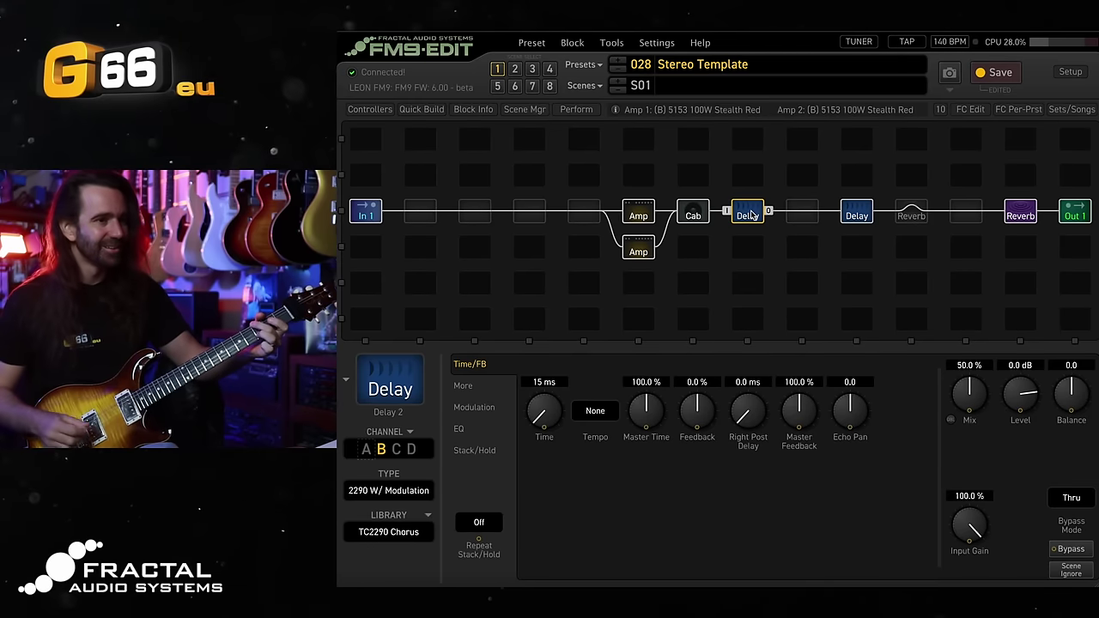
# - Un-bypass the Ursa Major Reverb 2 block (18.00 sec time, 41.3% mix)
pyautogui.click(912, 216)
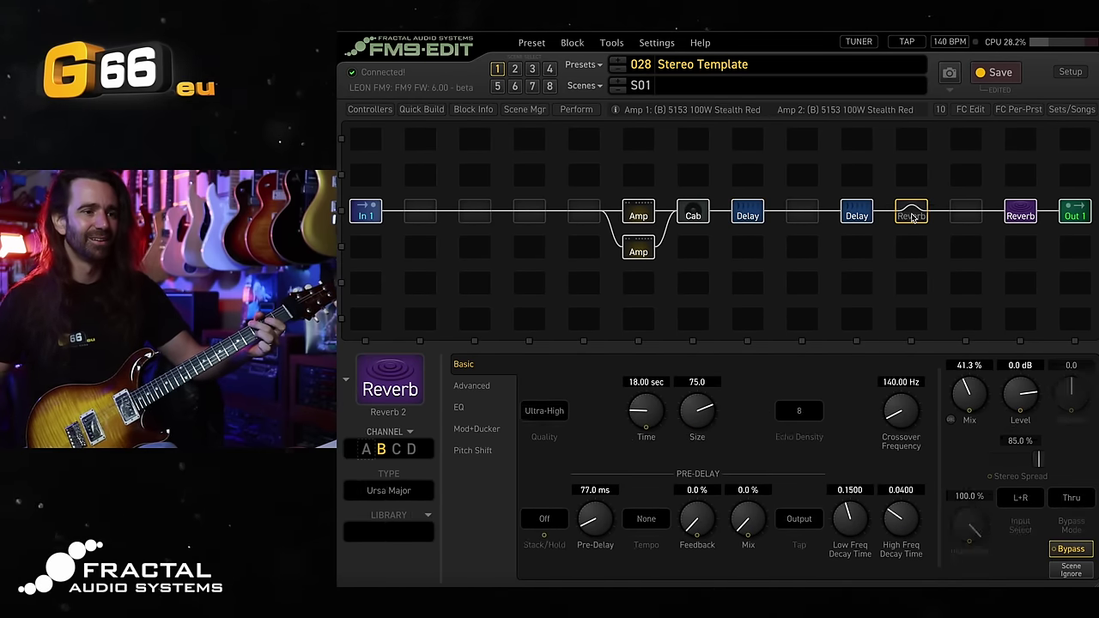
pyautogui.click(912, 216)
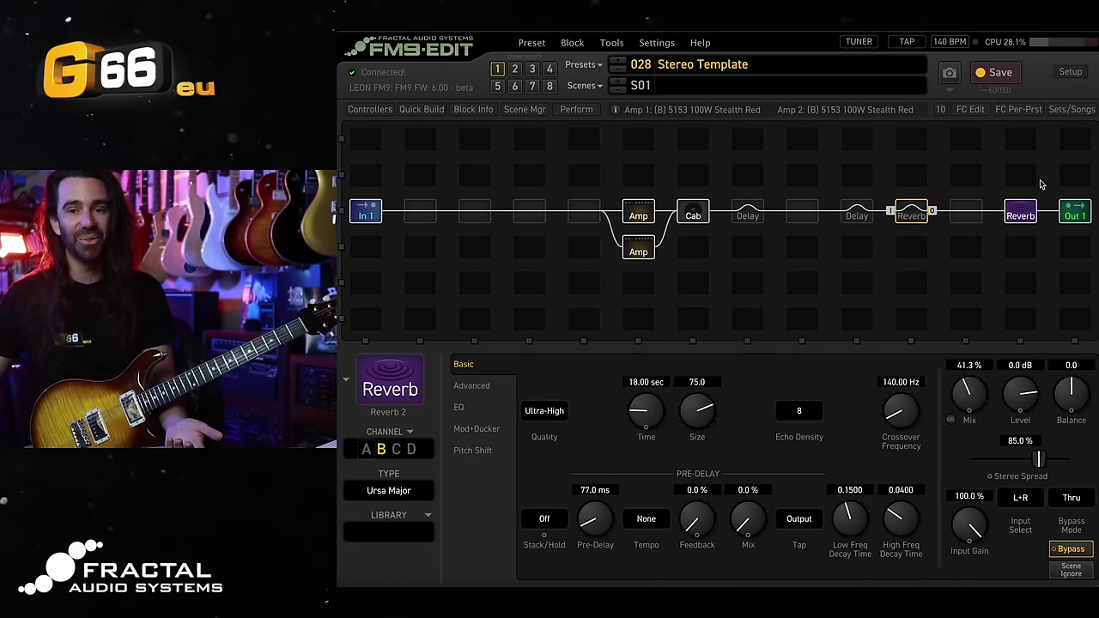
# - Verify Amp 1 and Amp 2 use Left and Right inputs, then show Input 1's gate settings
pyautogui.click(635, 216)
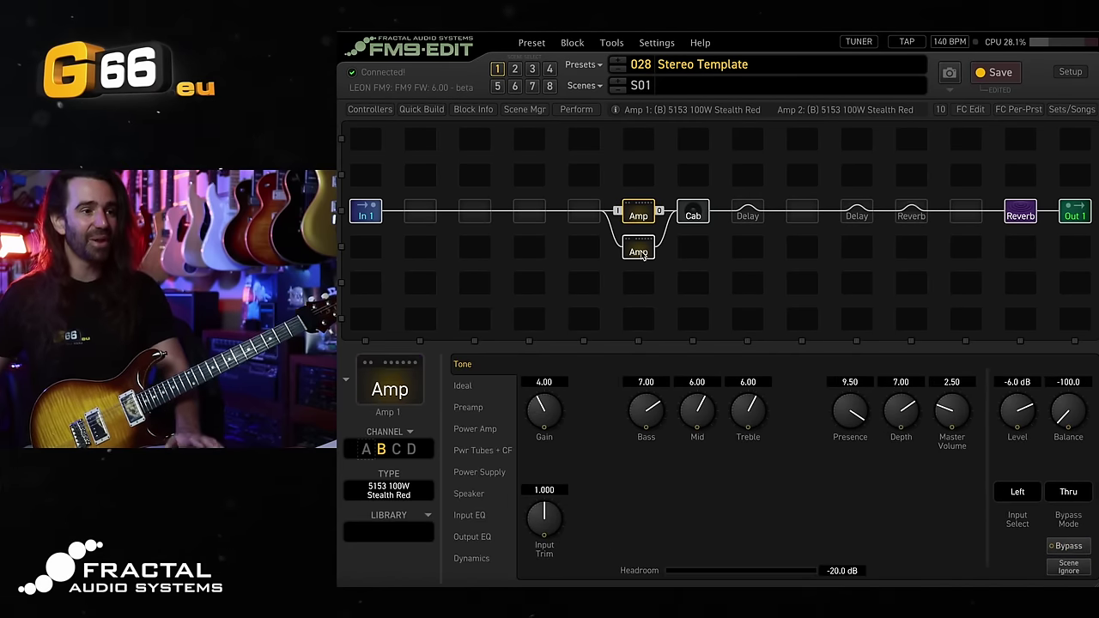
pyautogui.click(639, 252)
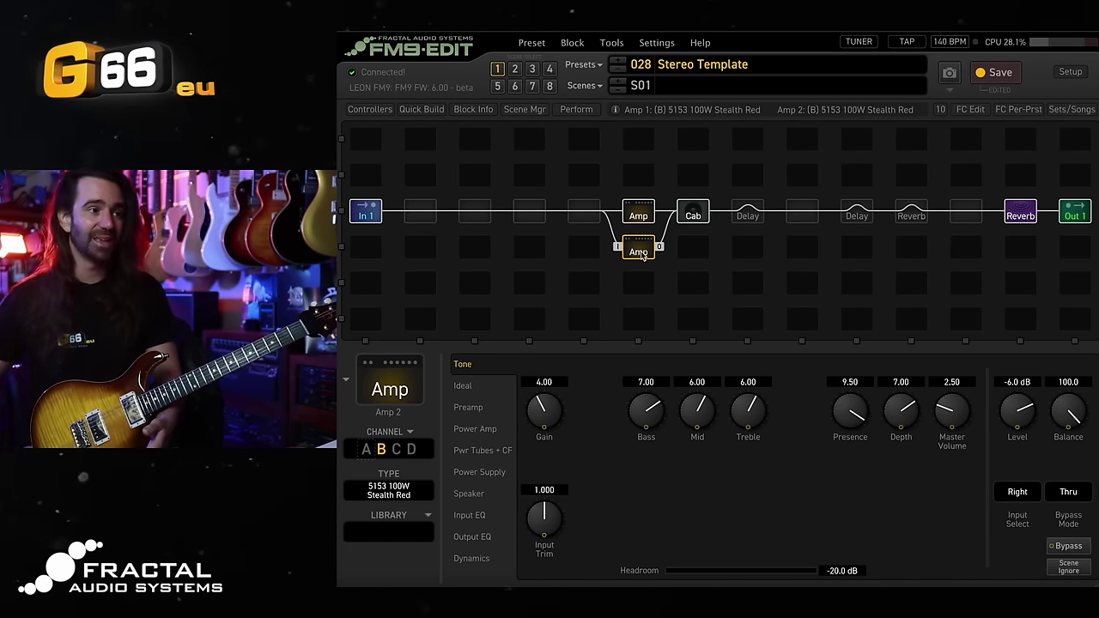
pyautogui.rightClick(364, 216)
pyautogui.press('Escape')
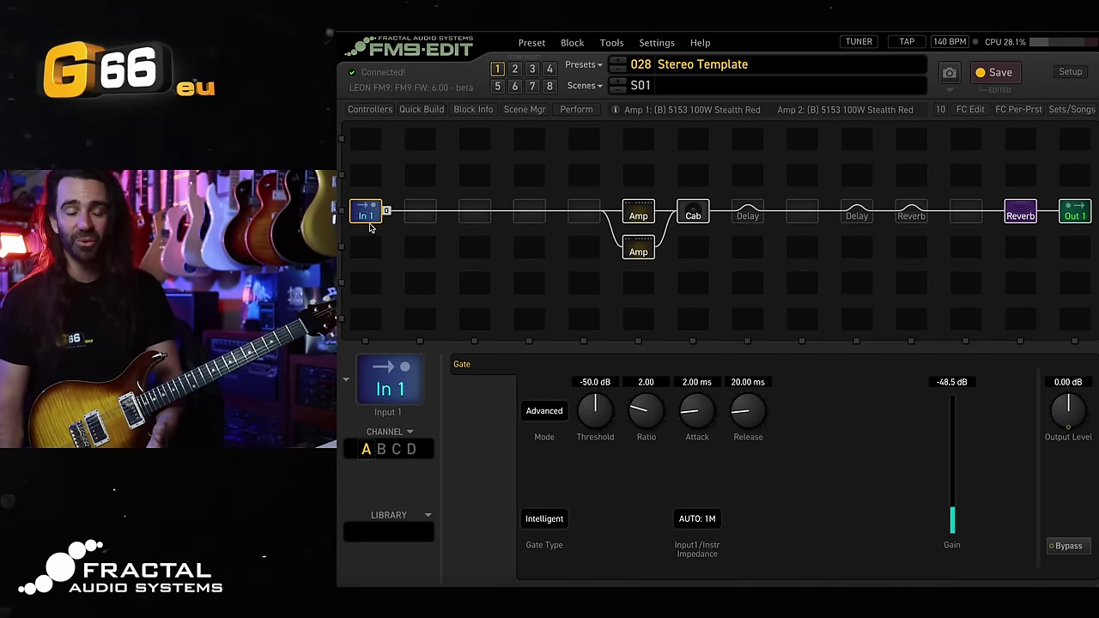
# - Insert Phaser 1 in the empty slot before the amps and set its type to Script 90
pyautogui.click(583, 217)
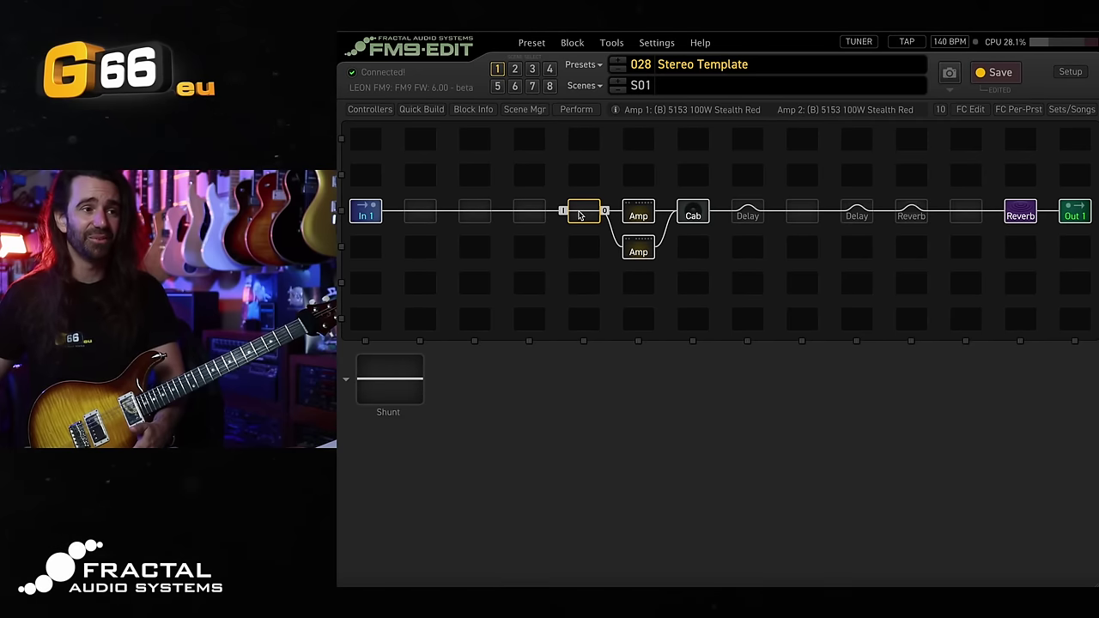
pyautogui.rightClick(581, 215)
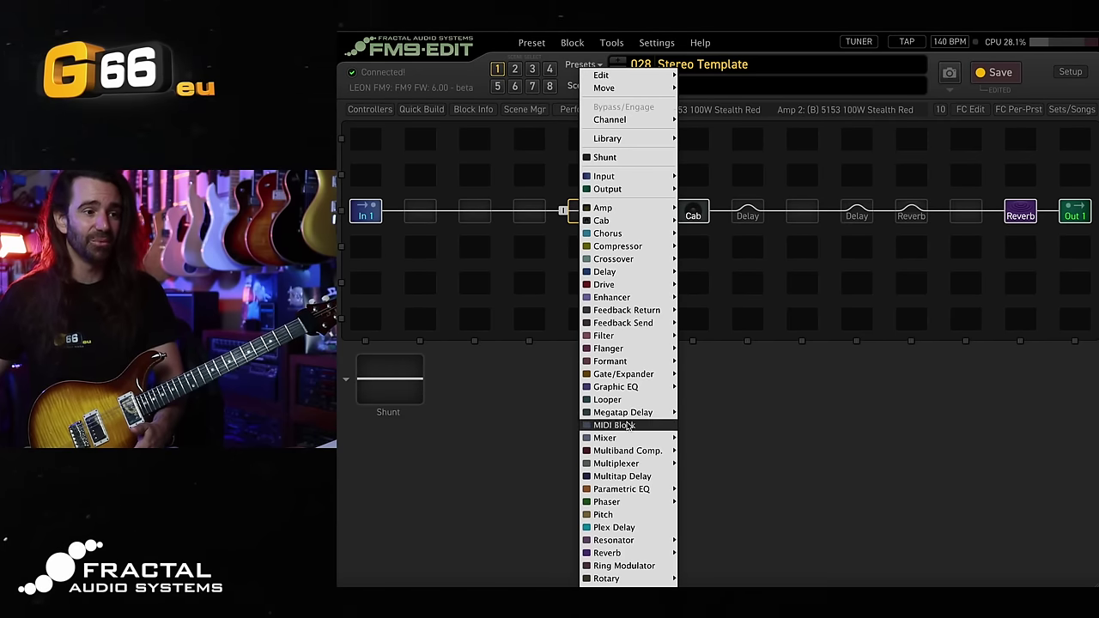
pyautogui.moveTo(661, 502)
pyautogui.click(706, 489)
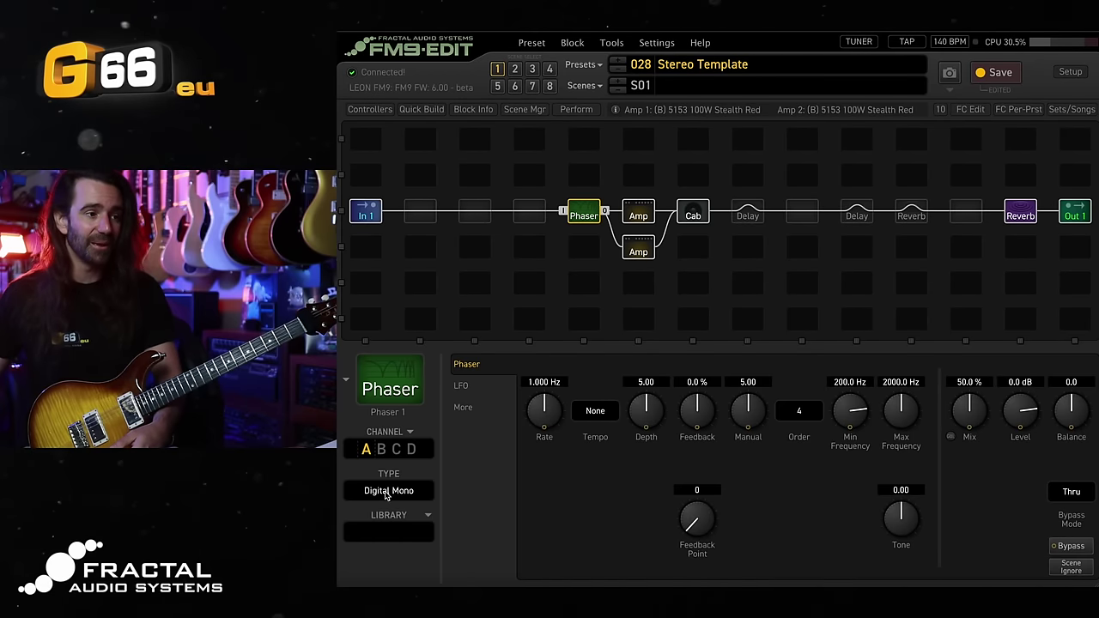
pyautogui.click(386, 491)
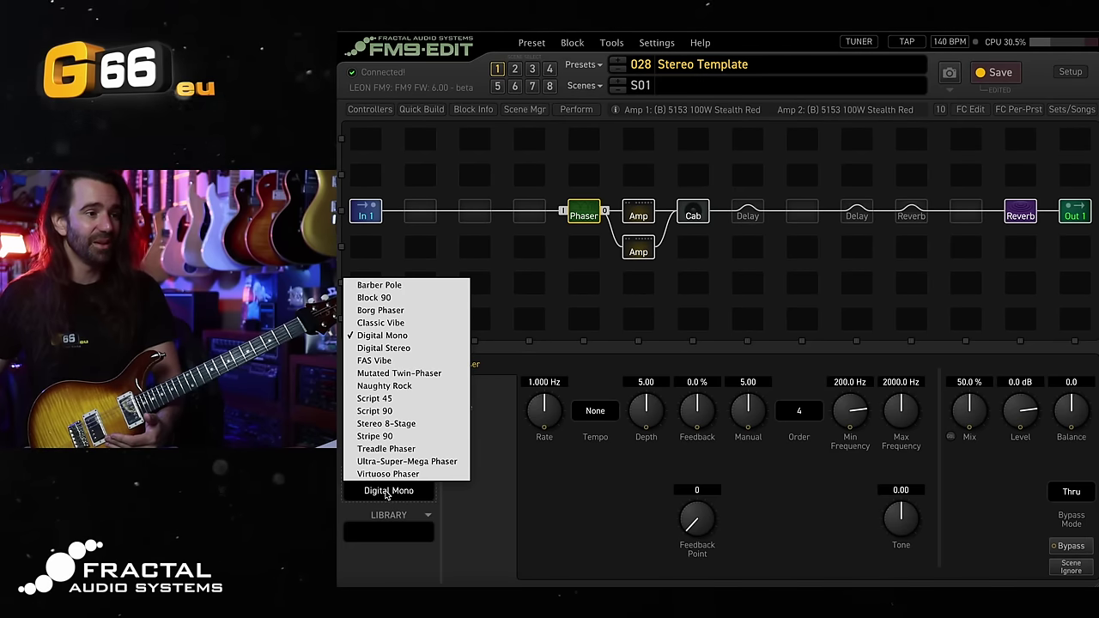
pyautogui.click(378, 410)
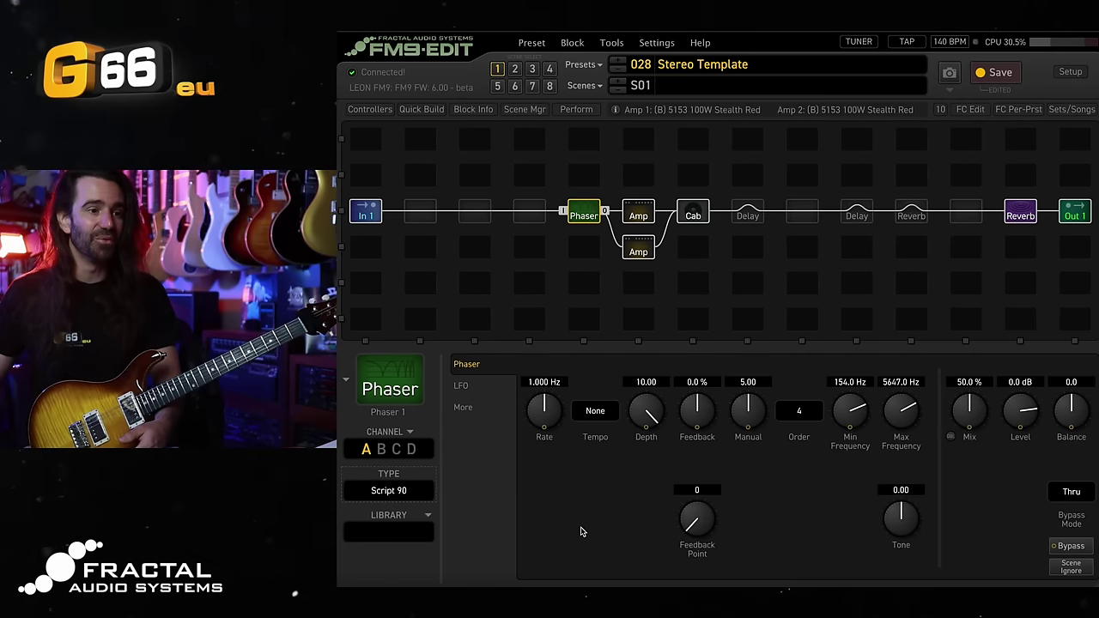
# - Set the Script 90 phaser's LFO phase to 90 degrees, then return to the main Phaser page
pyautogui.click(480, 388)
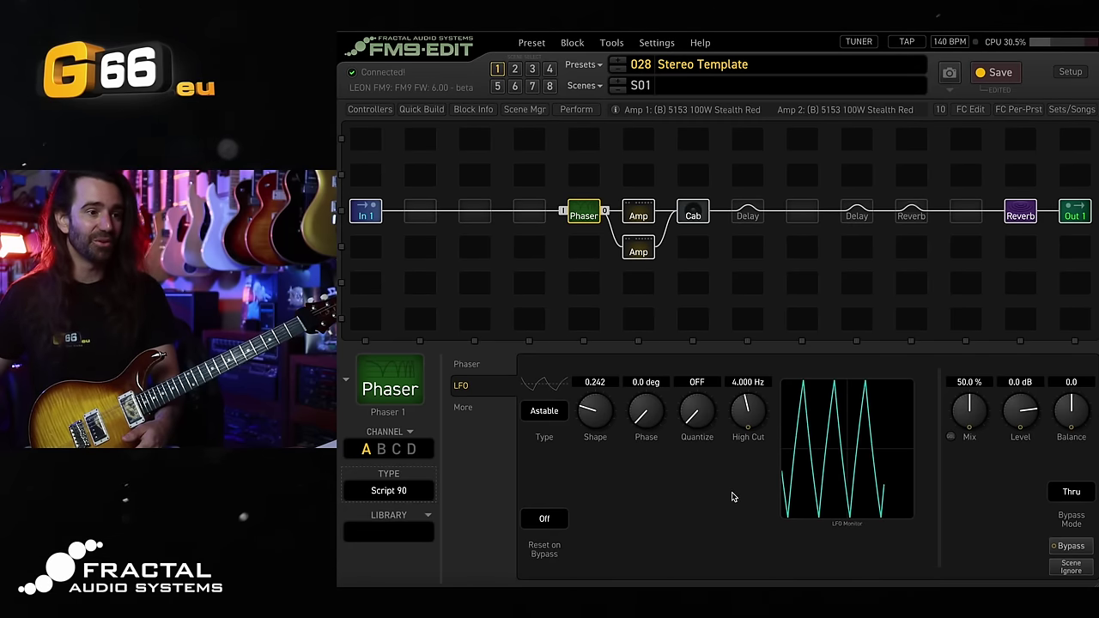
pyautogui.click(652, 381)
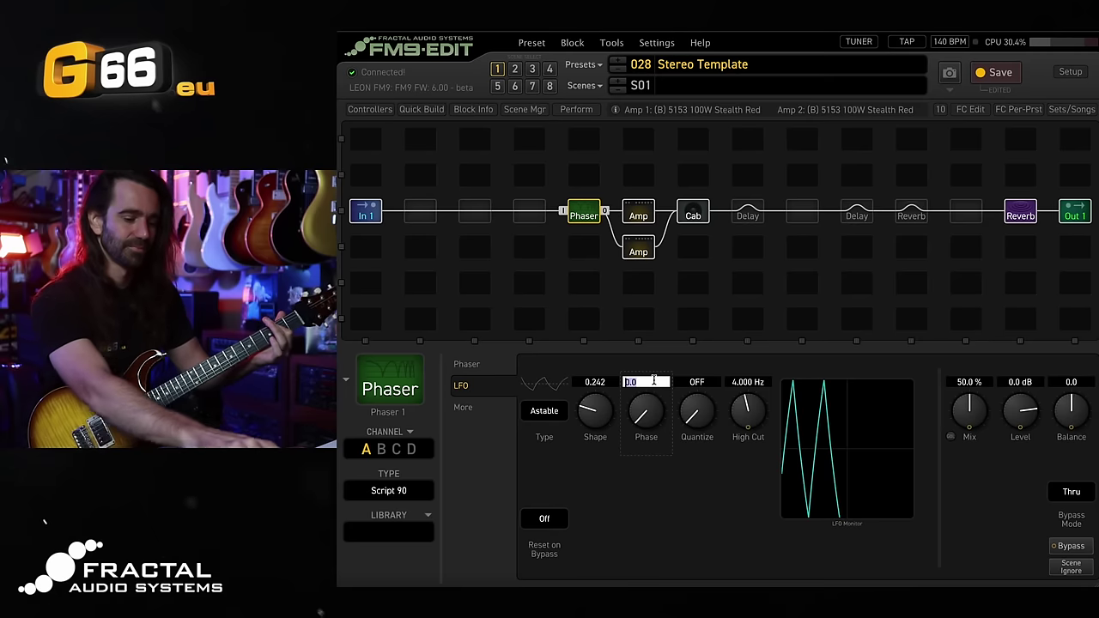
pyautogui.write('90')
pyautogui.press('Return')
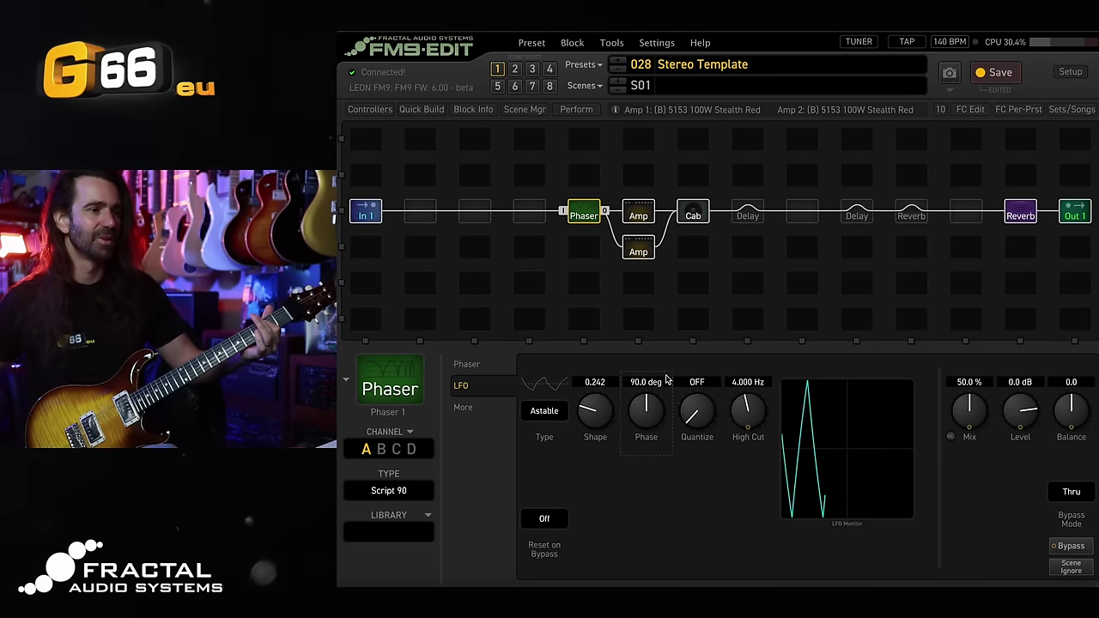
pyautogui.click(466, 364)
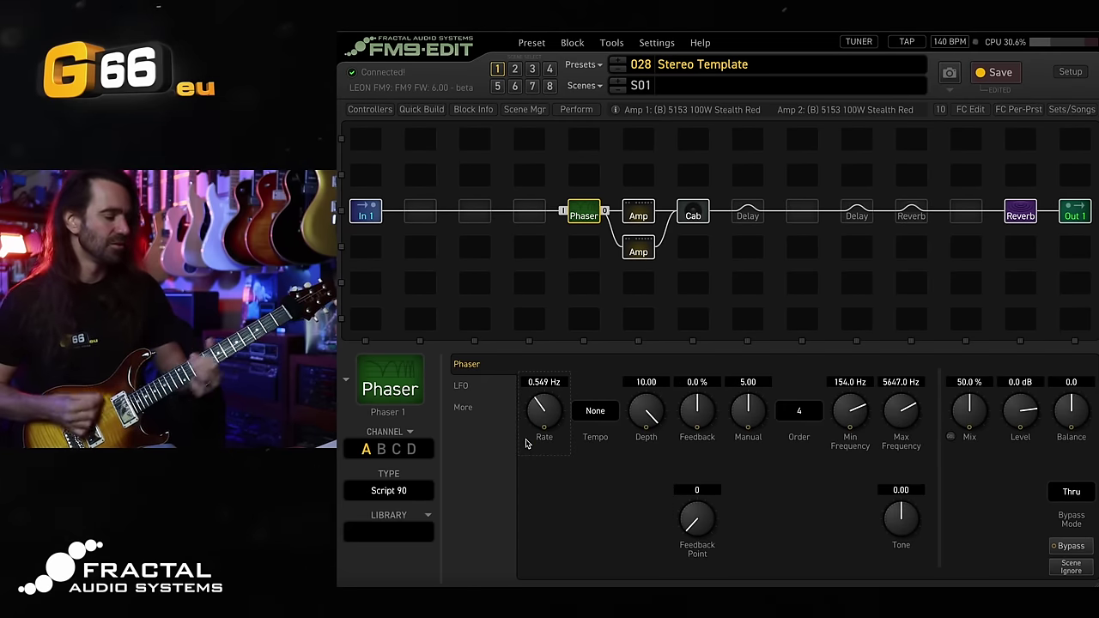